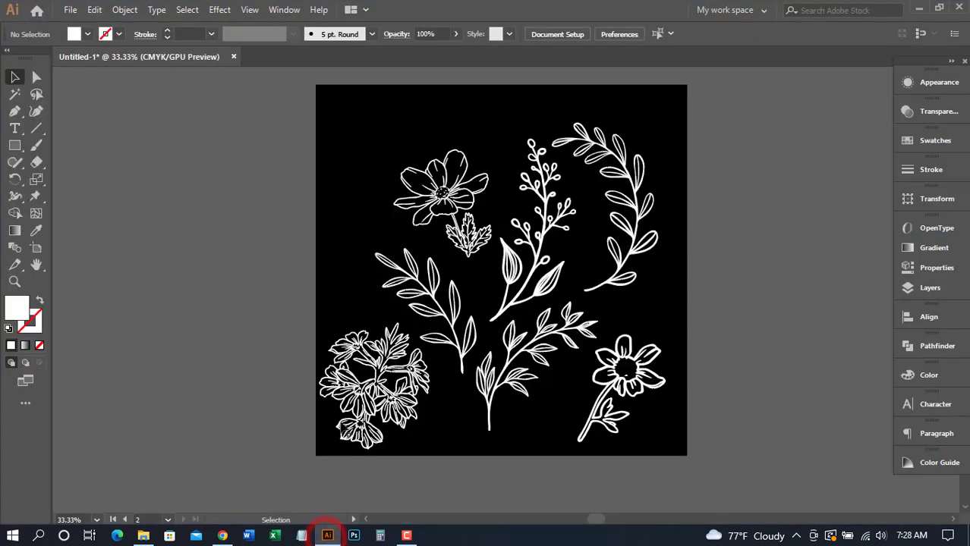
Create a new document with an artboard 1000 pt wide and 1000 pt high
click(72, 9)
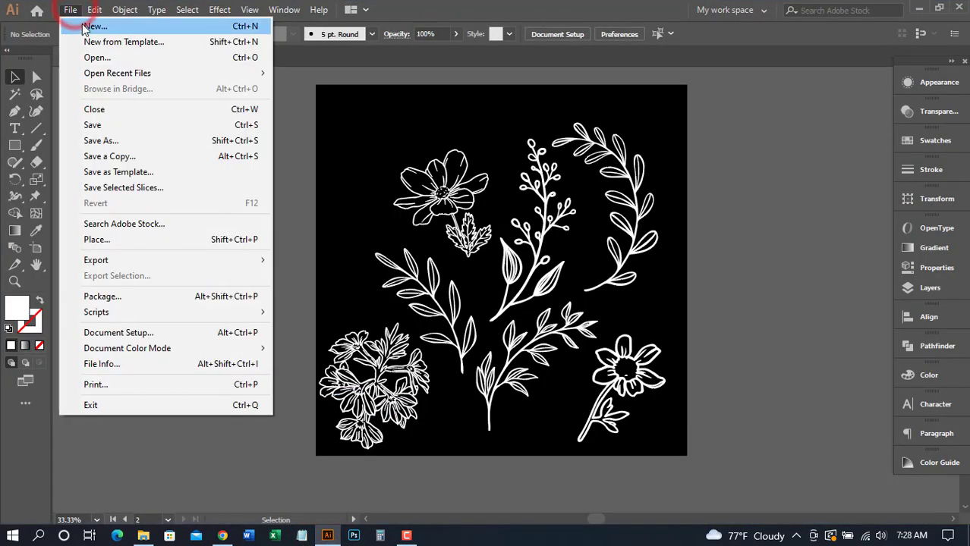
click(85, 26)
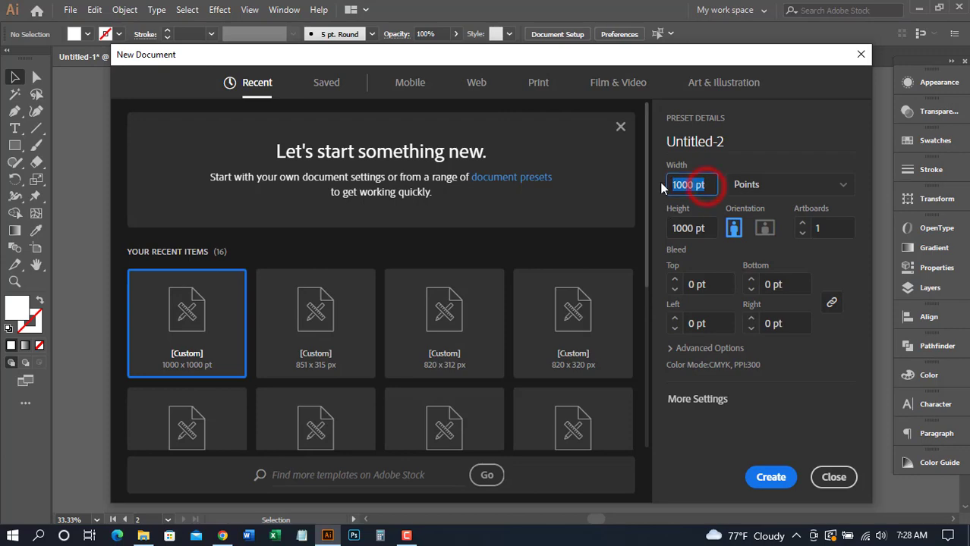
drag(707, 226, 650, 223)
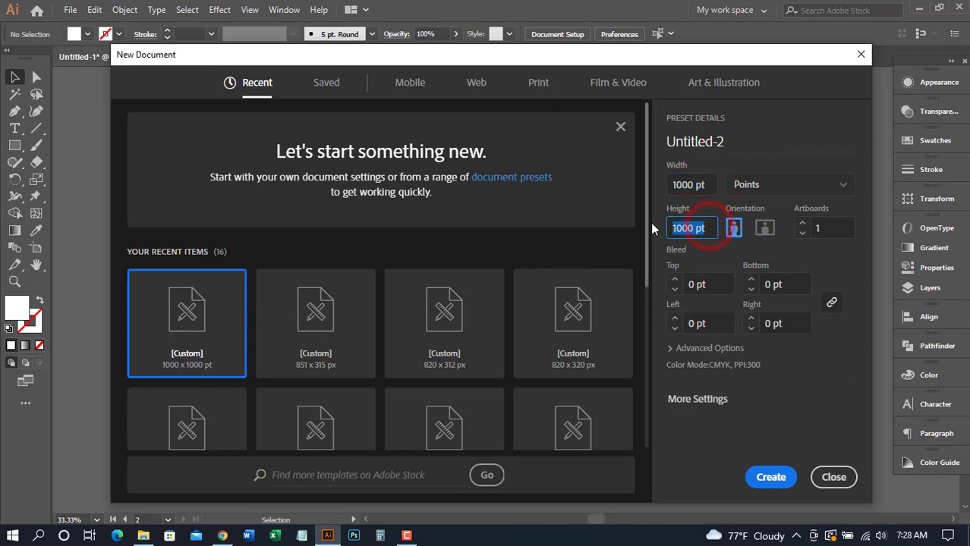
click(770, 477)
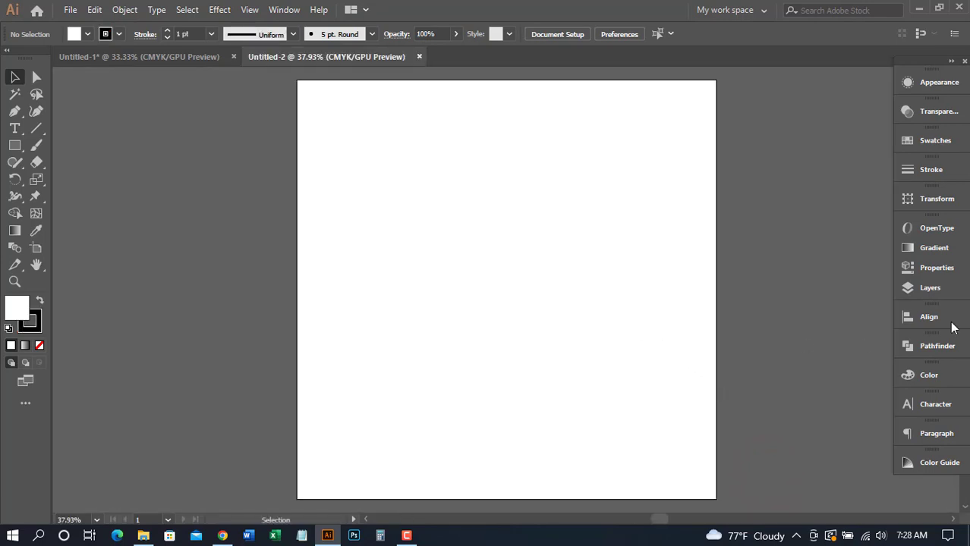
Draw a rectangle 1000 pt wide and 1000 pt high on the blank artboard
click(14, 145)
click(383, 185)
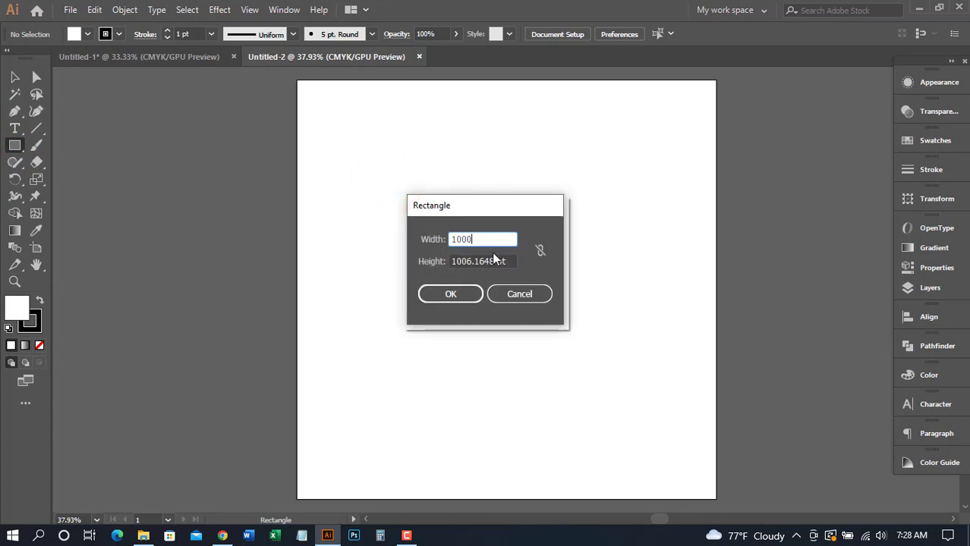
drag(509, 262, 448, 262)
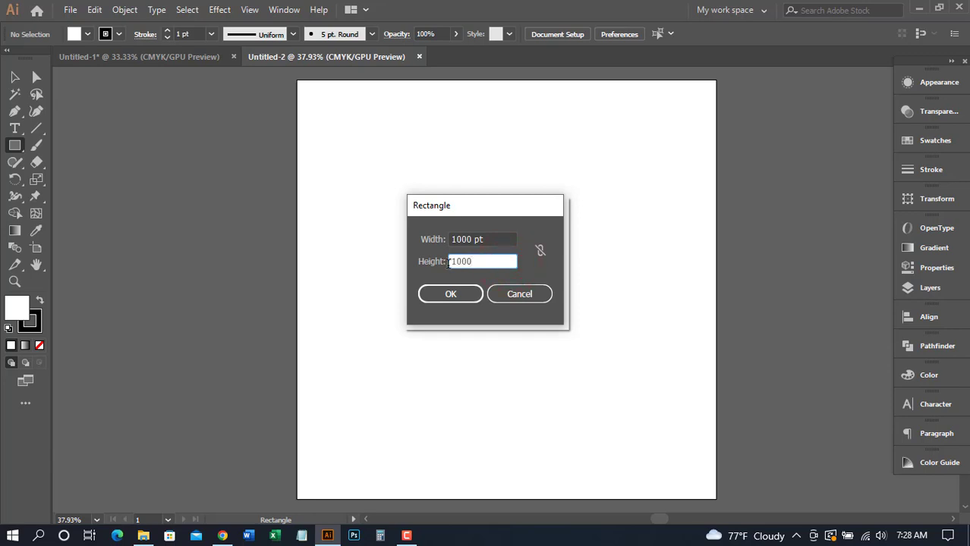
text(1000)
click(446, 294)
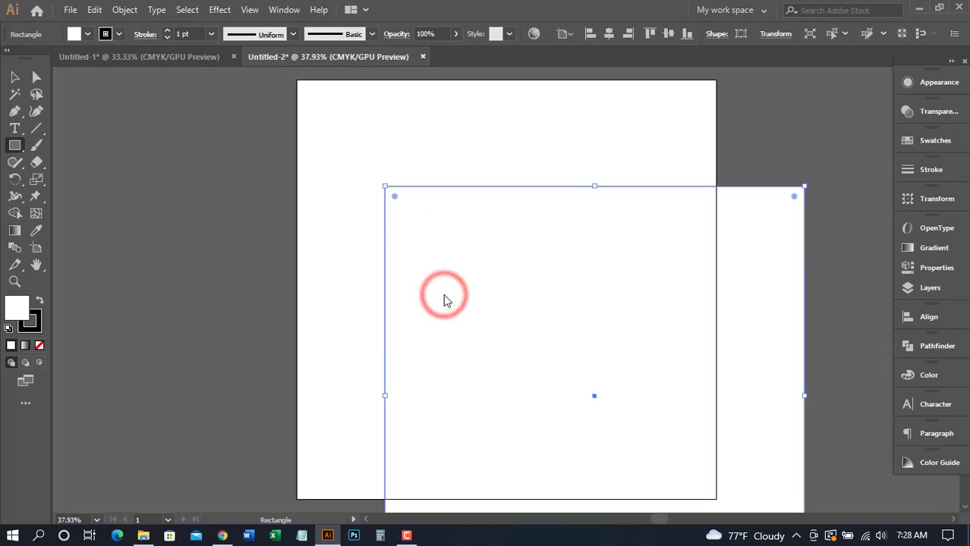
Give the rectangle a black fill and remove its stroke
click(87, 34)
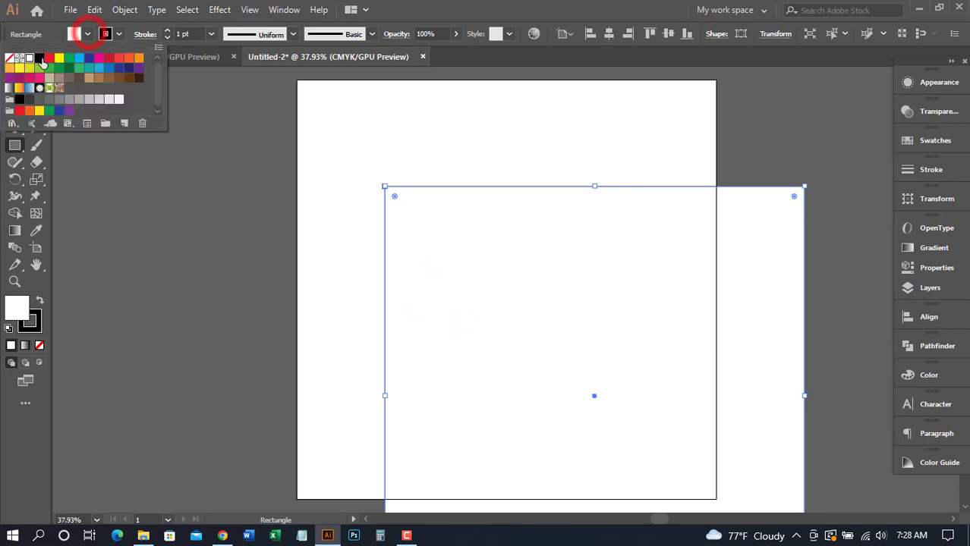
click(38, 59)
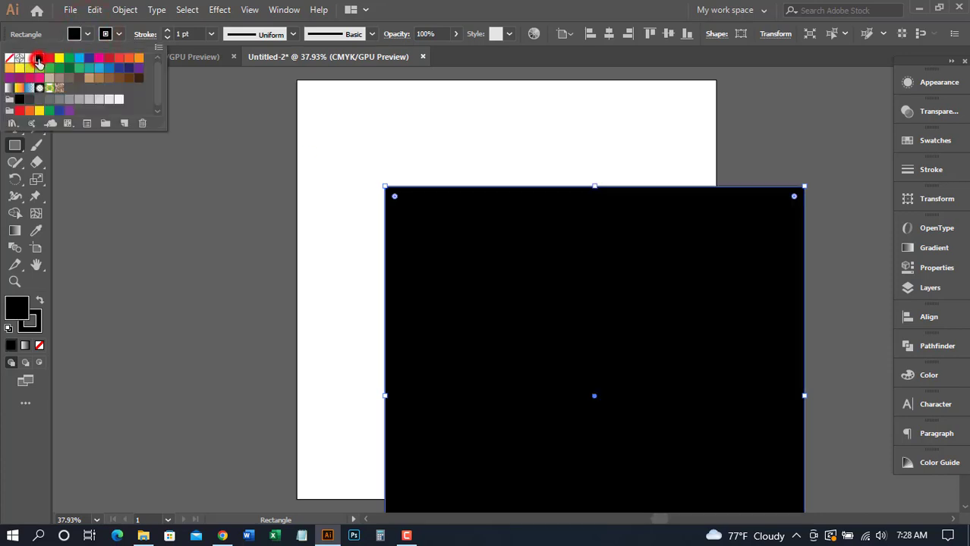
click(116, 34)
click(116, 34)
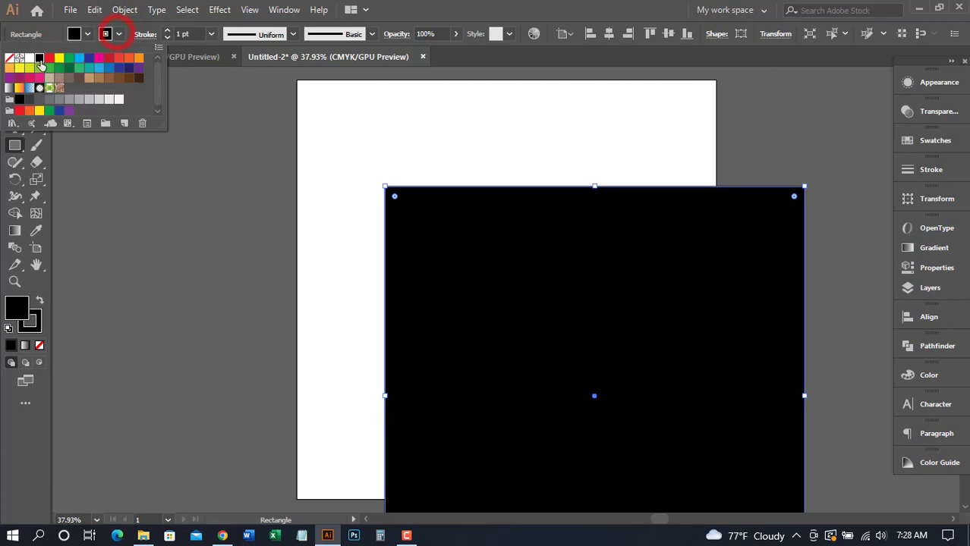
click(10, 58)
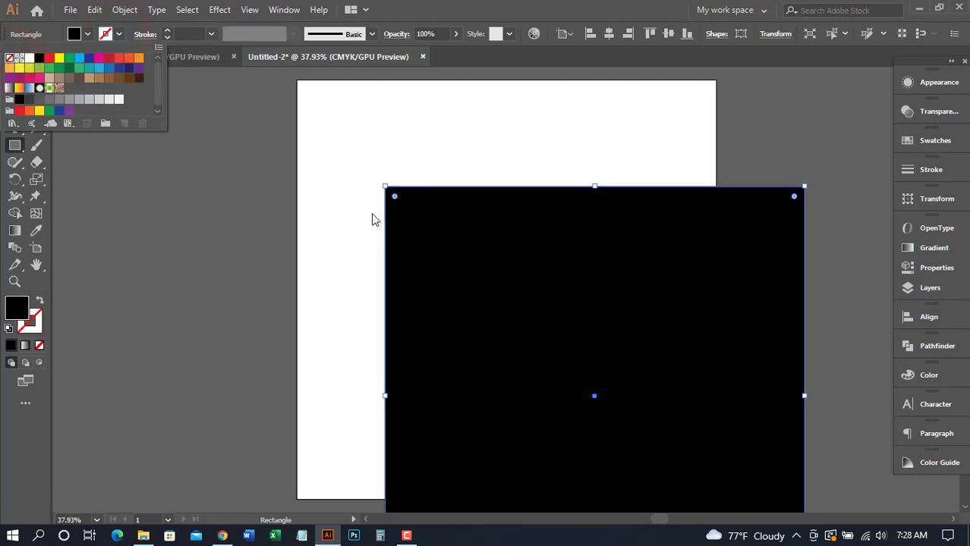
Center the black rectangle on the artboard both vertically and horizontally, and lock it in Layer 1
key(v)
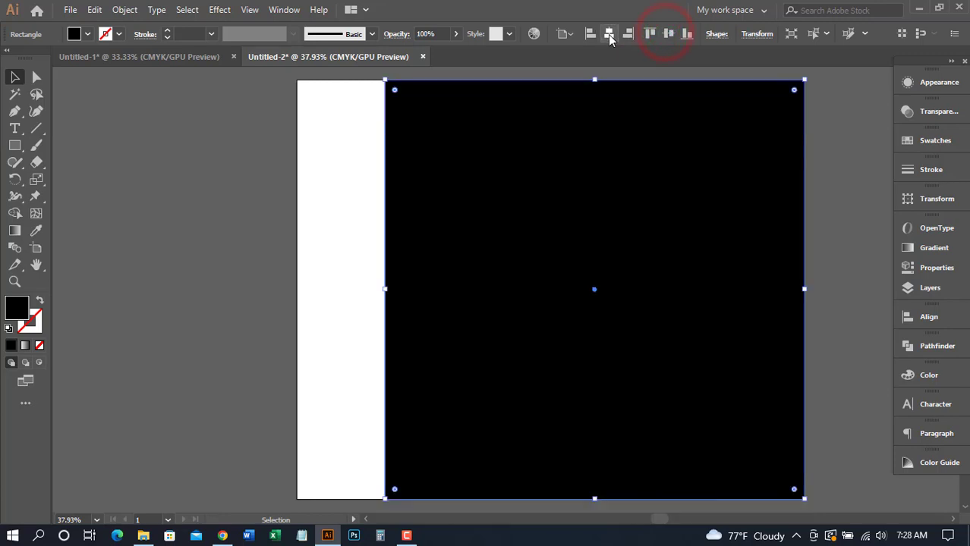
click(609, 34)
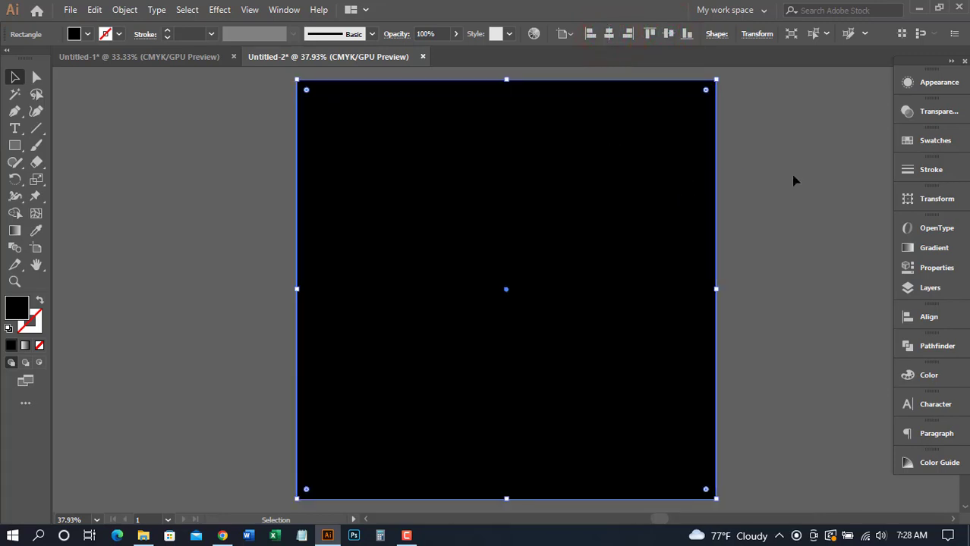
click(931, 289)
click(774, 89)
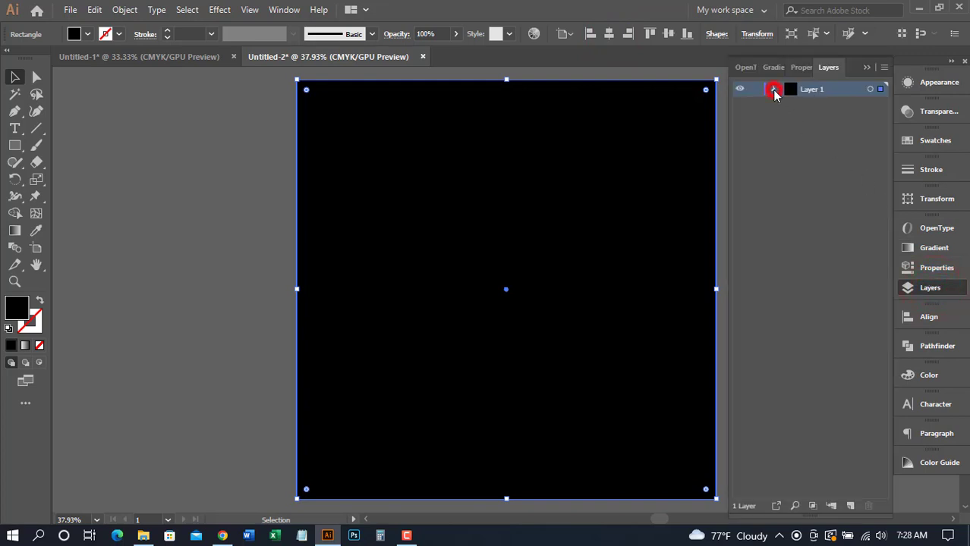
click(756, 107)
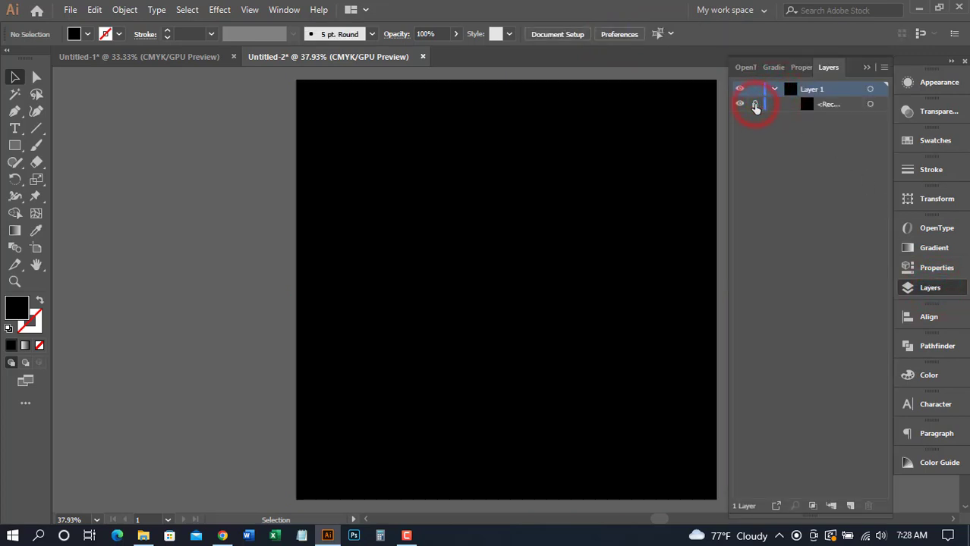
Copy all the white floral drawings from the Untitled-1 document onto the black square in Untitled-2
drag(666, 175, 559, 174)
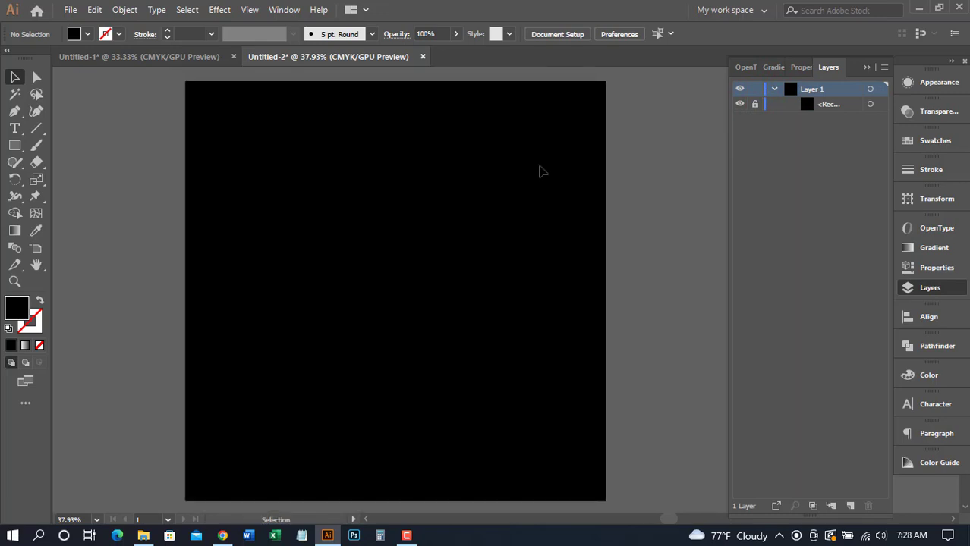
click(170, 59)
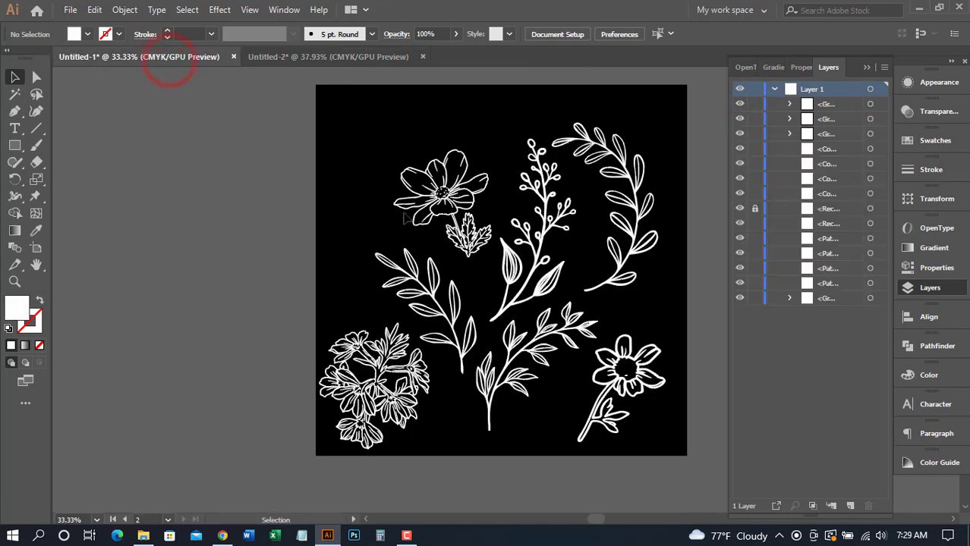
drag(440, 190, 441, 190)
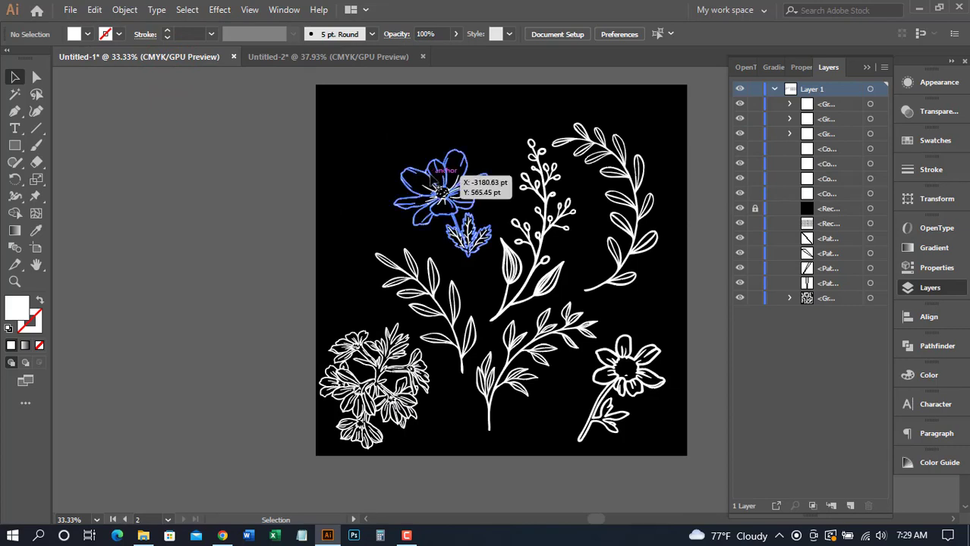
click(275, 121)
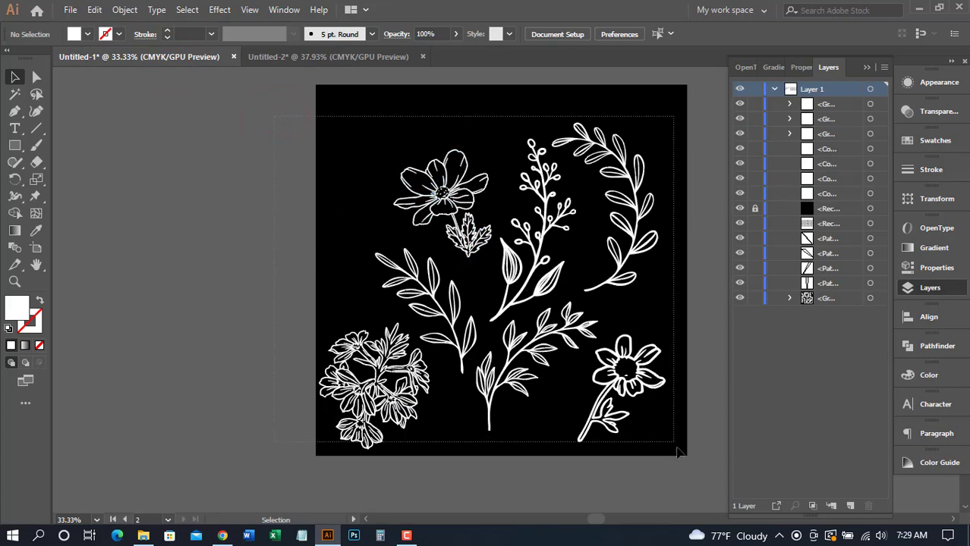
drag(677, 449, 679, 455)
drag(450, 202, 322, 64)
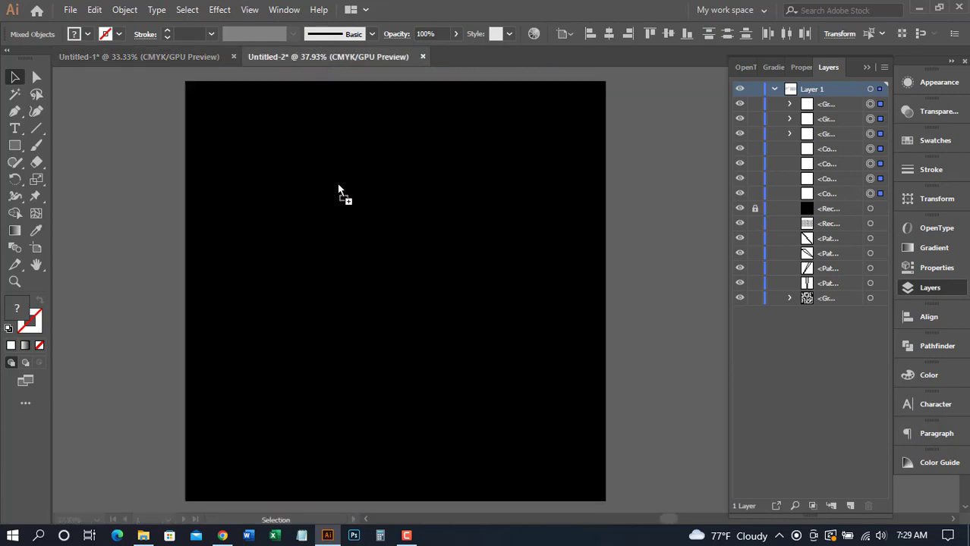
drag(338, 188, 346, 193)
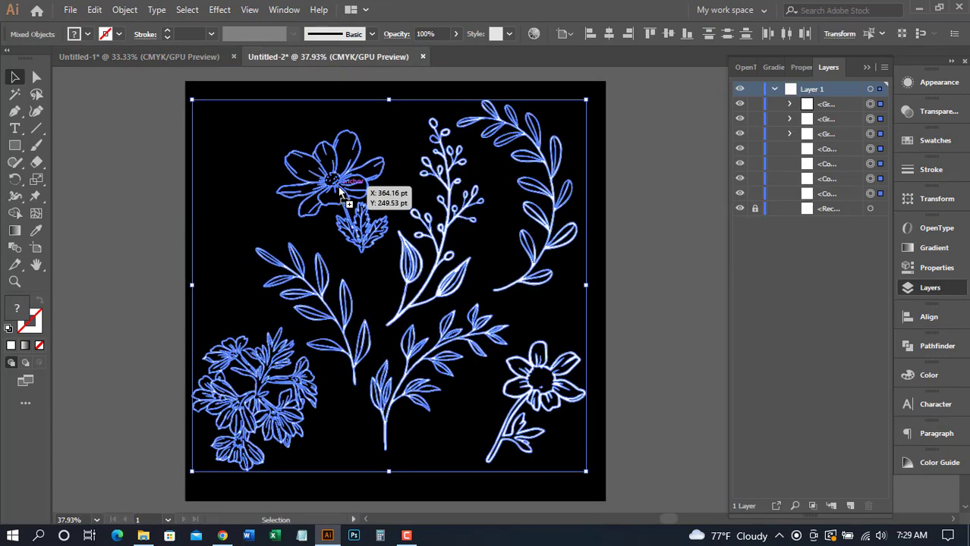
click(163, 201)
Move the flower cluster to the artboard's upper-left corner so that it overlaps the left edge
key(ctrl+minus)
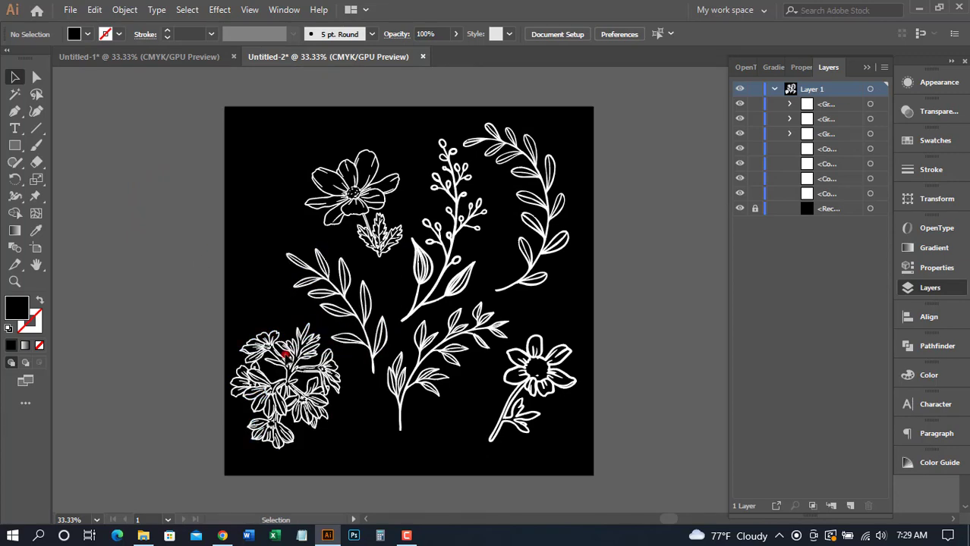
drag(253, 298, 253, 302)
drag(262, 345, 208, 139)
drag(288, 249, 281, 255)
click(205, 277)
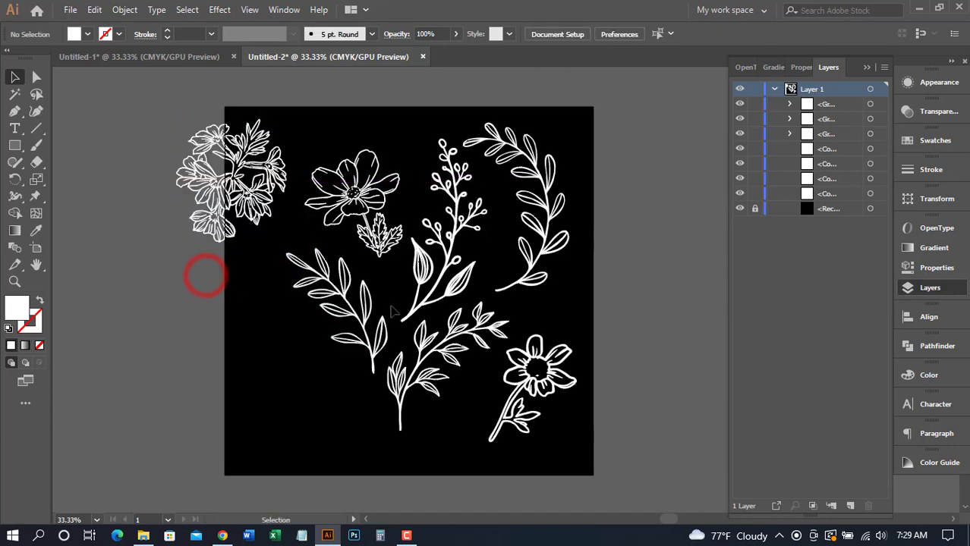
Move all the other floral drawings together off the black square to its right side
drag(487, 279, 395, 308)
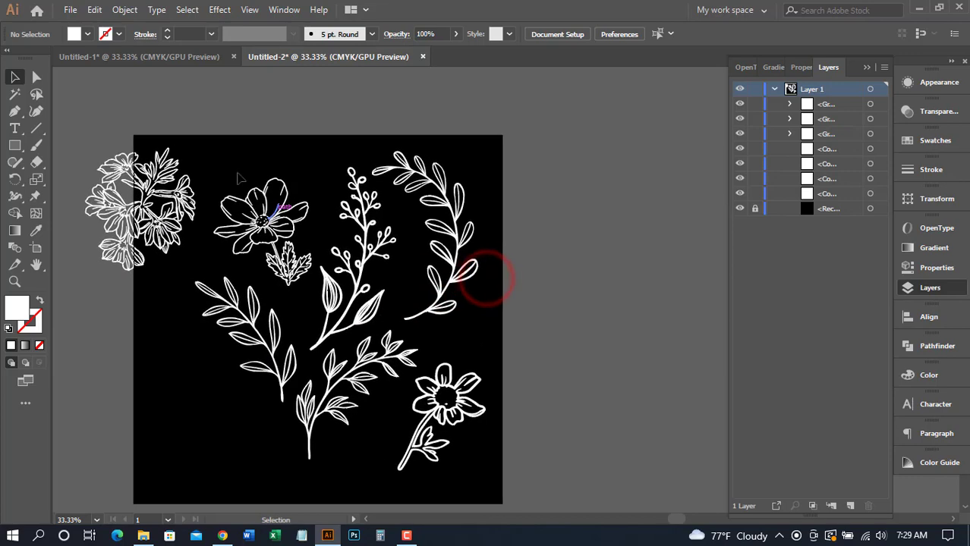
drag(301, 315, 489, 437)
drag(350, 285, 637, 304)
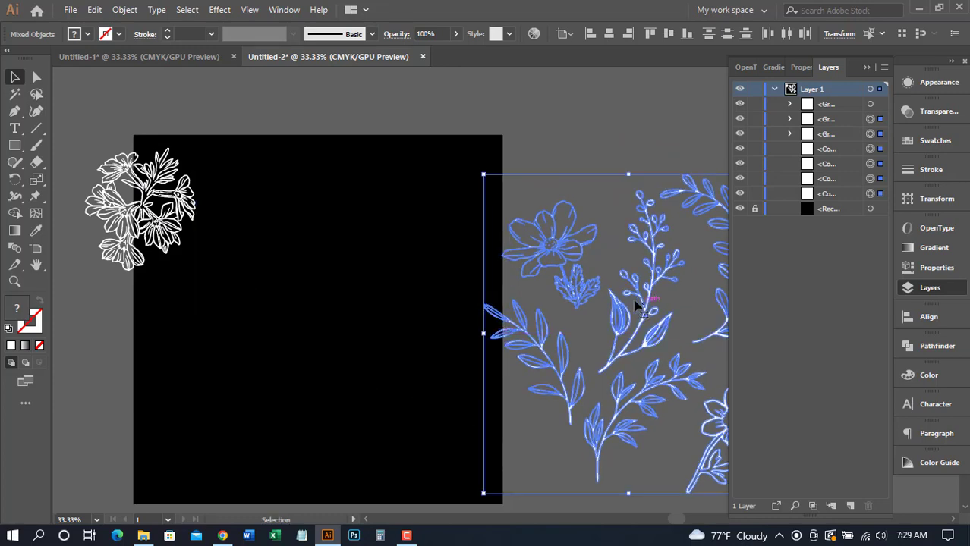
click(539, 160)
Place the two straight leafy branches below the flower cluster, one under the other, overlapping the artboard's left edge
drag(245, 284, 292, 232)
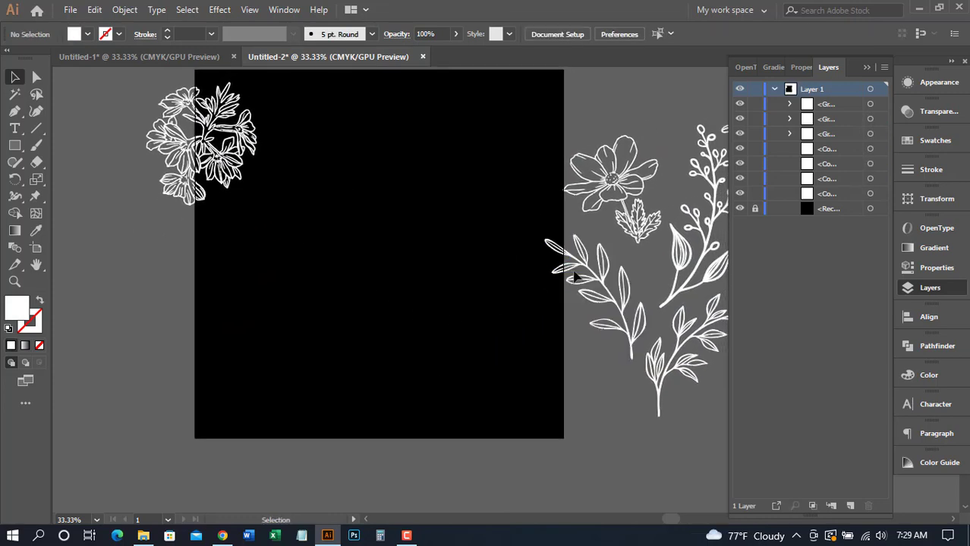
drag(575, 277, 160, 245)
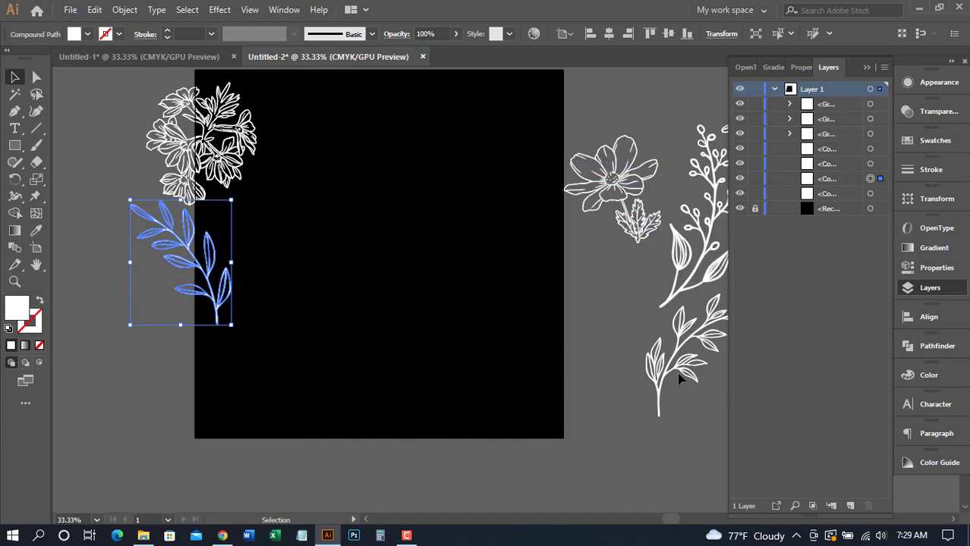
drag(672, 371, 191, 388)
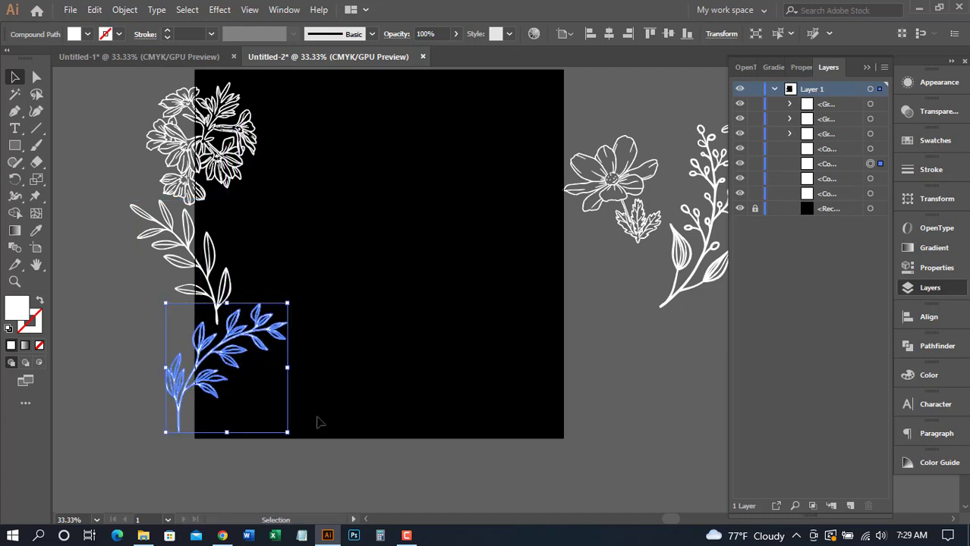
click(358, 468)
Place the large leafy-stemmed flower beside the left-edge branches and the berry sprig above it, crossing the artboard's top edge
drag(513, 339, 448, 425)
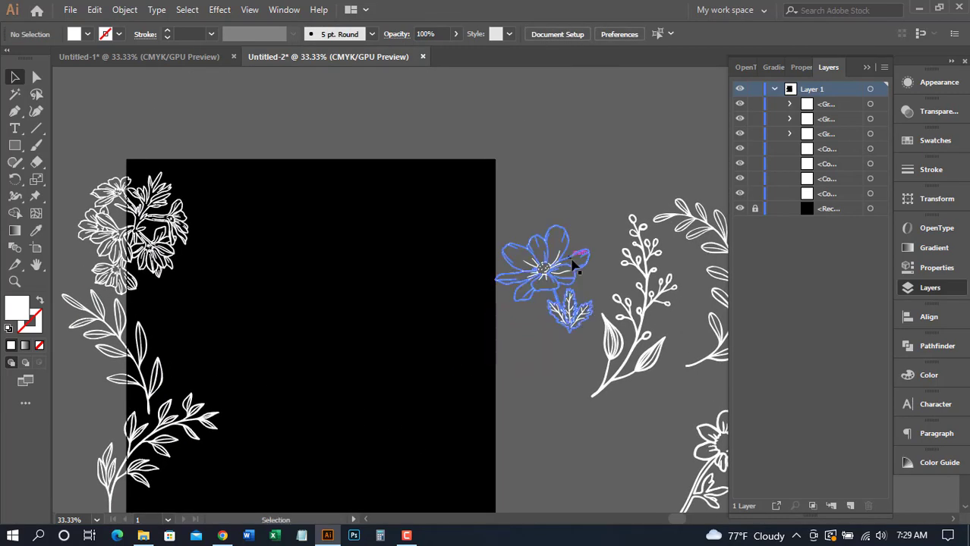
drag(560, 282, 241, 364)
click(544, 392)
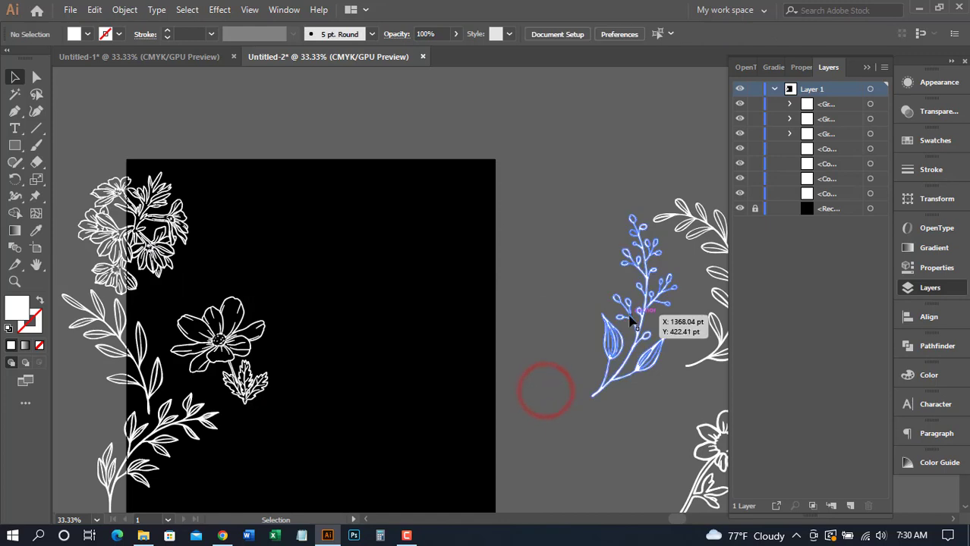
drag(629, 322, 228, 220)
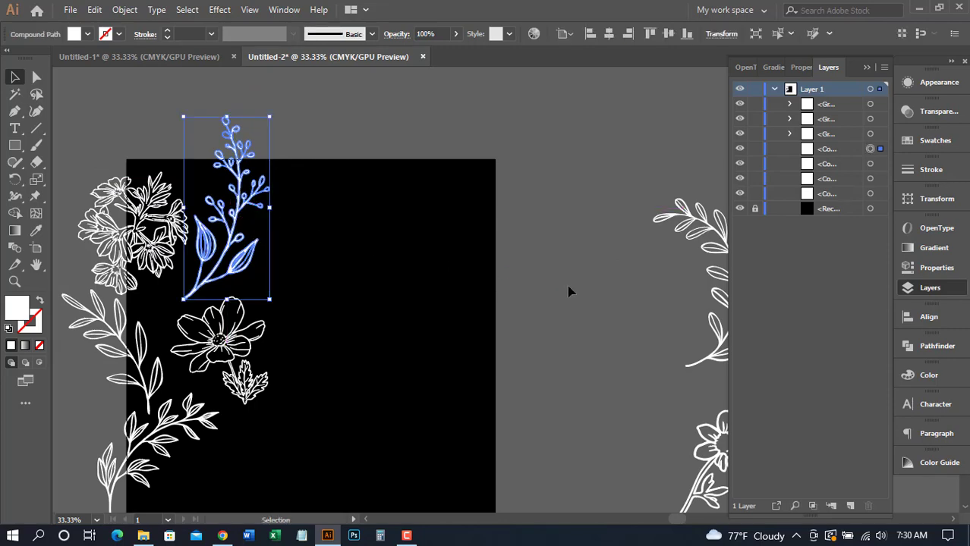
Move the small daisy to the artboard's upper-right corner and the curved leafy branch onto the top edge beside the berry sprig
drag(660, 387, 651, 318)
drag(696, 379, 312, 105)
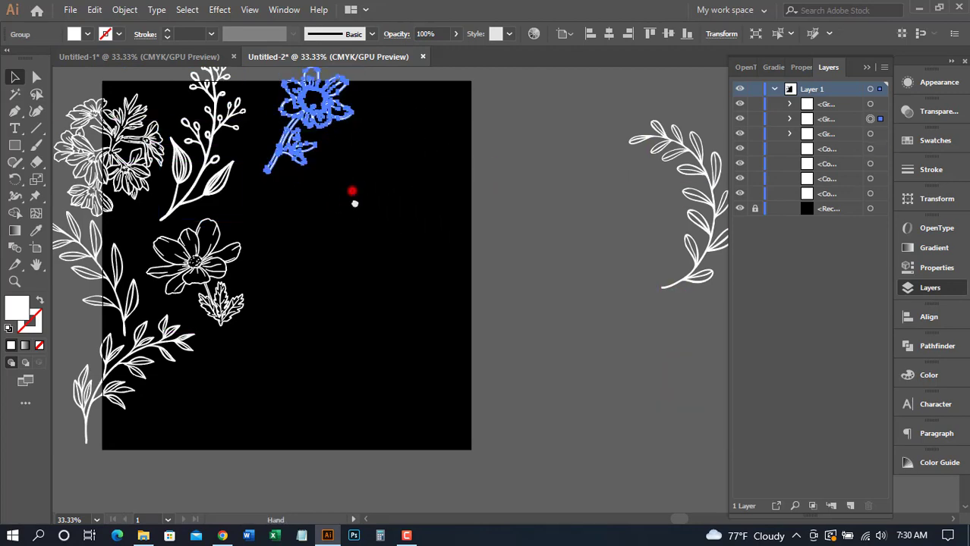
drag(351, 189, 509, 191)
drag(702, 212, 327, 122)
Create a copy of the curved leafy branch reflected across the vertical axis and move it to the square's right edge
right_click(326, 120)
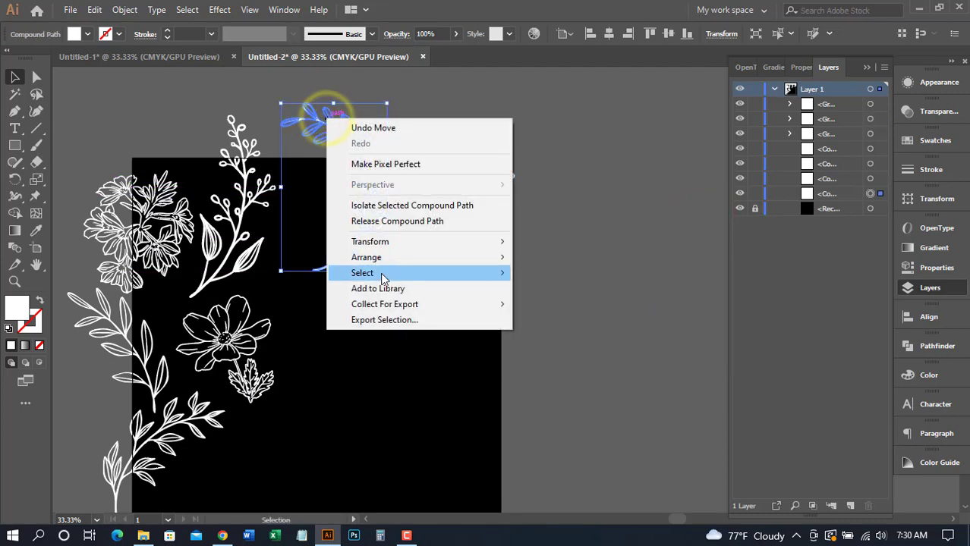
mouse_move(383, 262)
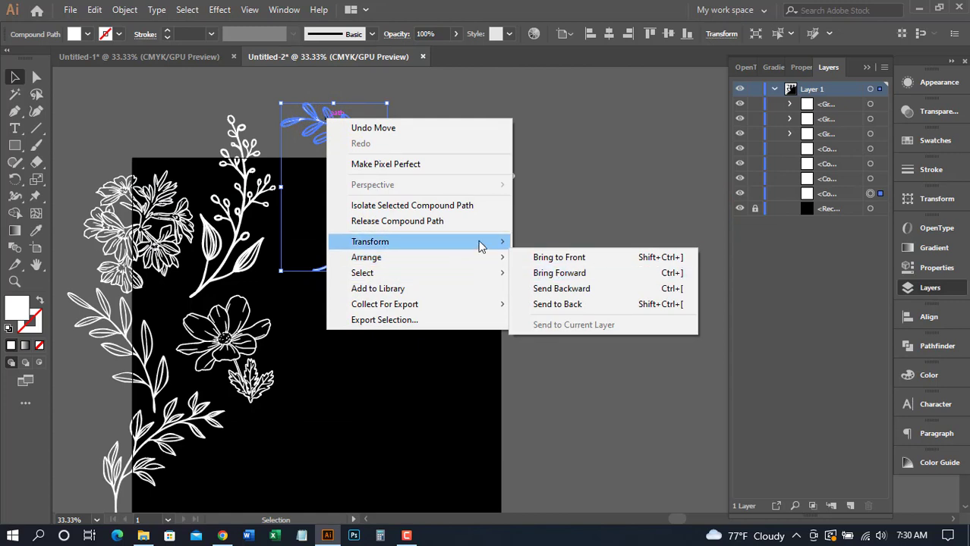
mouse_move(481, 243)
click(549, 294)
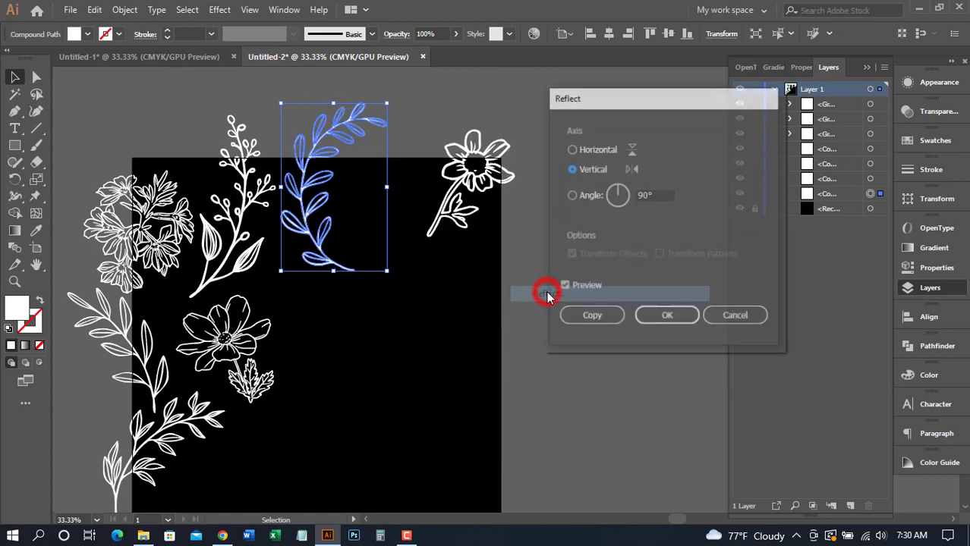
click(586, 317)
drag(318, 220, 478, 323)
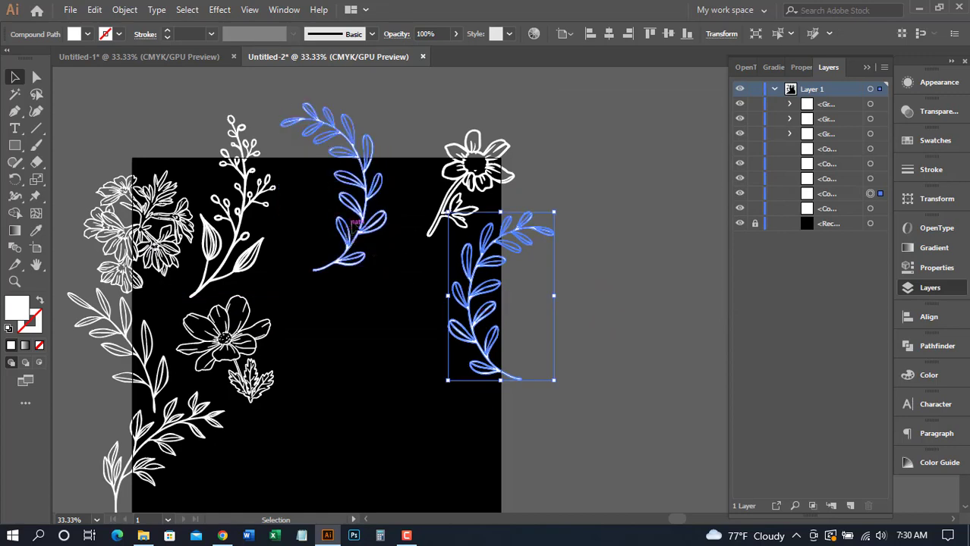
Swap the curved branches, placing the mirrored copy across the top edge beside the berry sprig and the original across the right edge below the daisy
drag(359, 210, 359, 394)
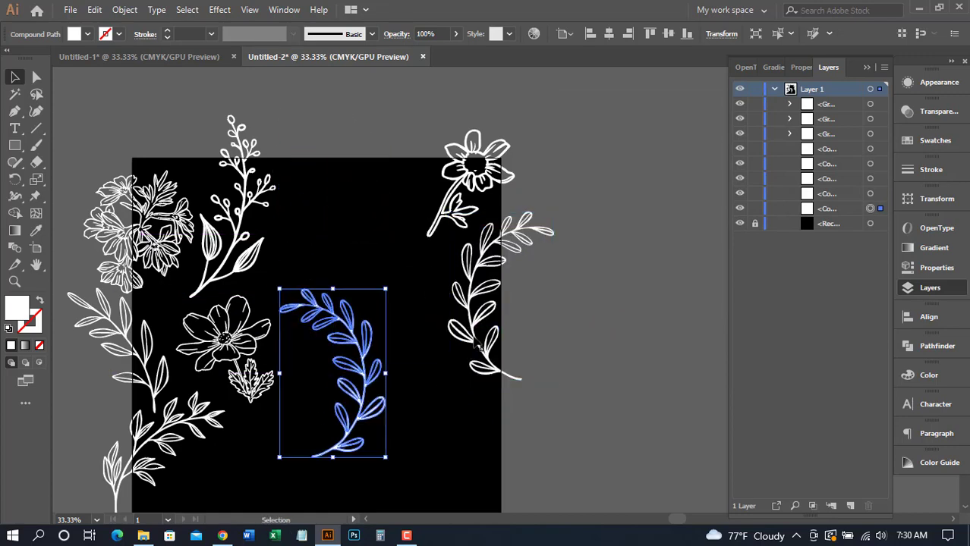
drag(474, 334, 302, 248)
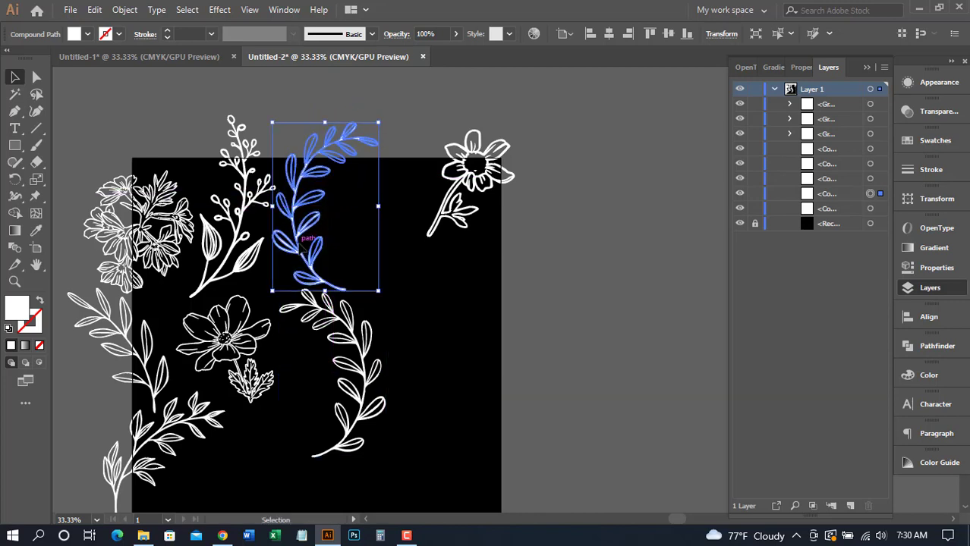
click(535, 334)
drag(362, 371, 522, 325)
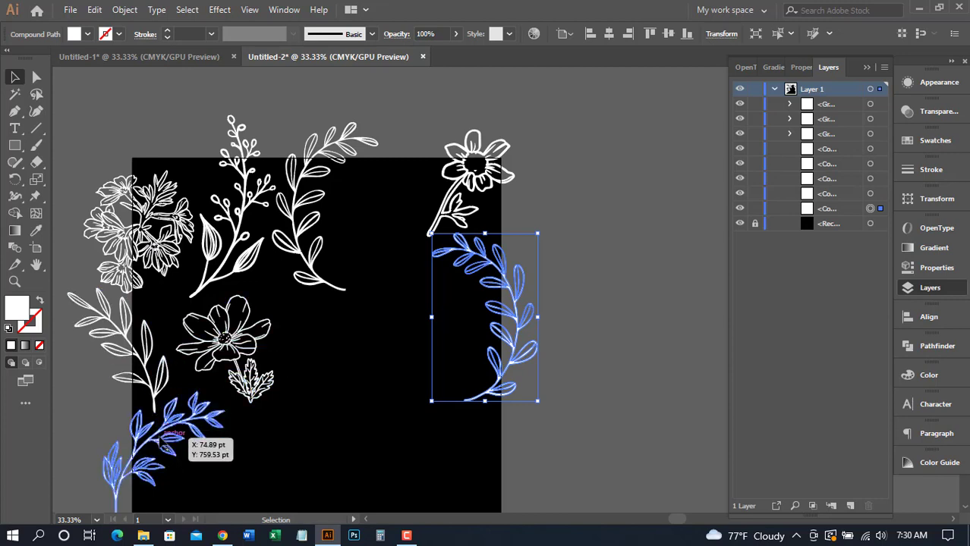
Duplicate the lower straight leafy branch from the left edge into the artboard's middle, beside the leafy-stemmed flower
drag(249, 406, 258, 346)
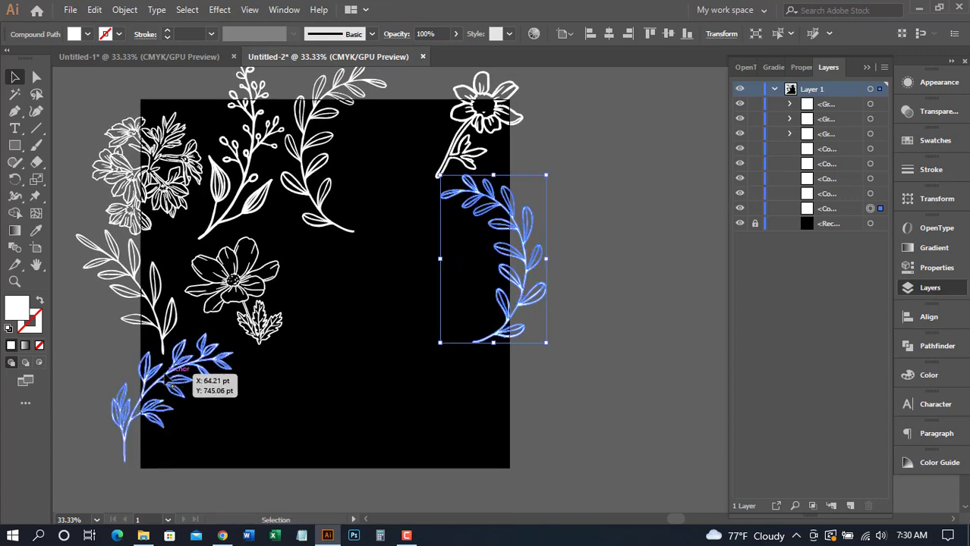
drag(171, 385, 342, 274)
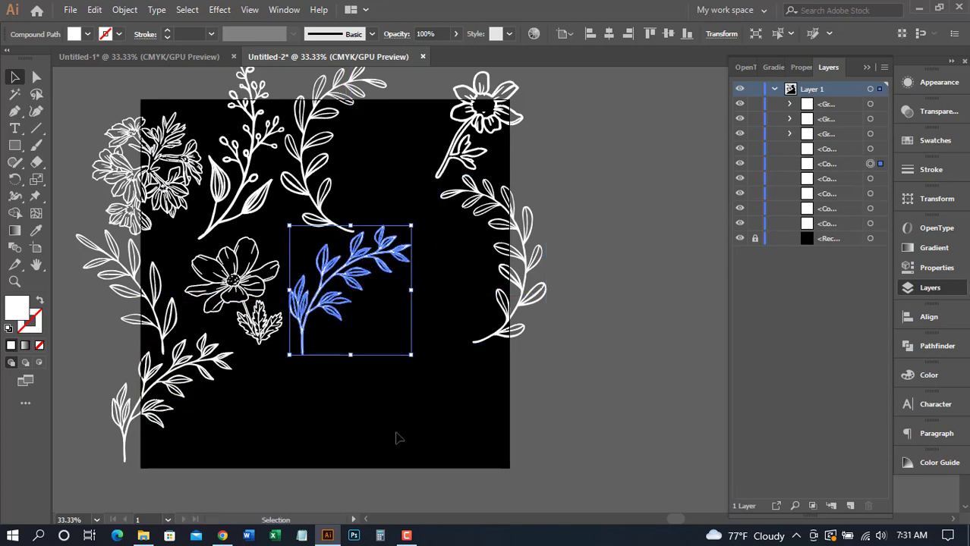
click(361, 484)
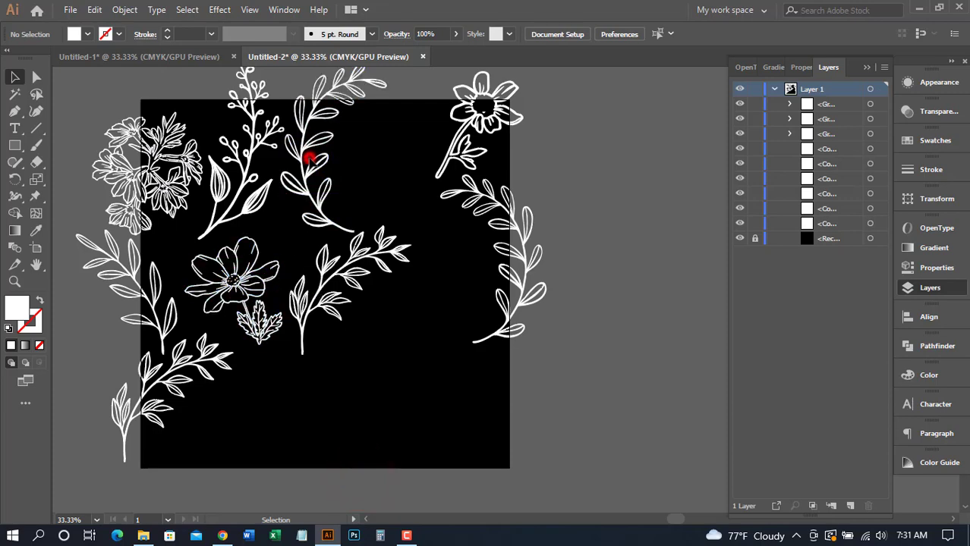
Copy the leafy-stemmed flower onto the top edge beside the berry sprig, shifting the mirrored curved branch right and up to make room
drag(312, 161, 387, 185)
drag(247, 296, 331, 109)
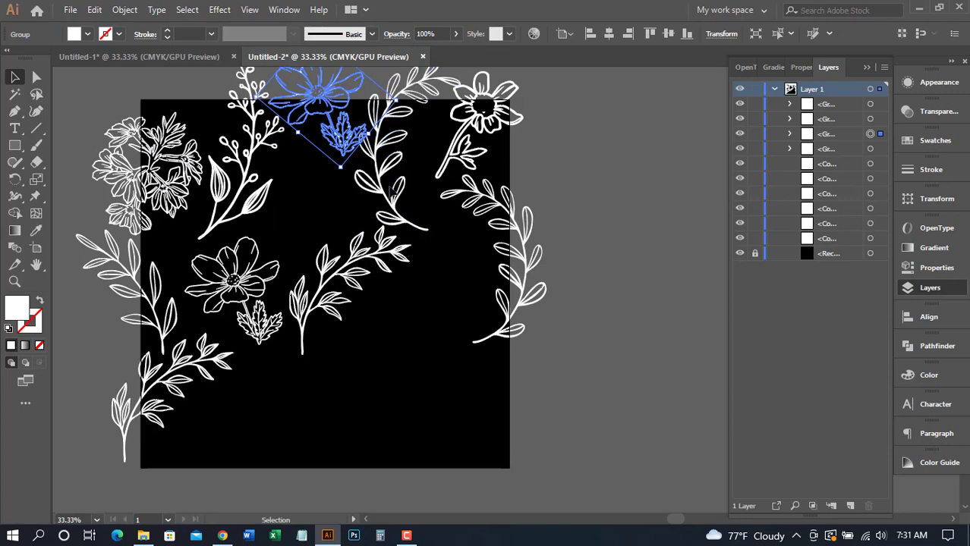
mouse_move(404, 174)
mouse_down()
mouse_move(416, 138)
mouse_move(390, 148)
mouse_move(415, 143)
mouse_up()
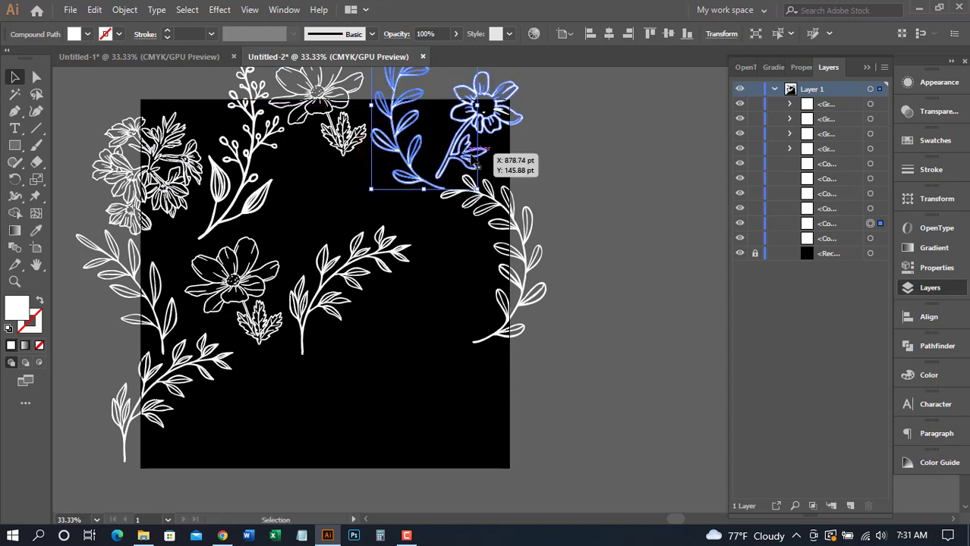
Delete the daisy at the artboard's upper-right corner and the curved leafy branch on the right edge
click(492, 120)
key(Delete)
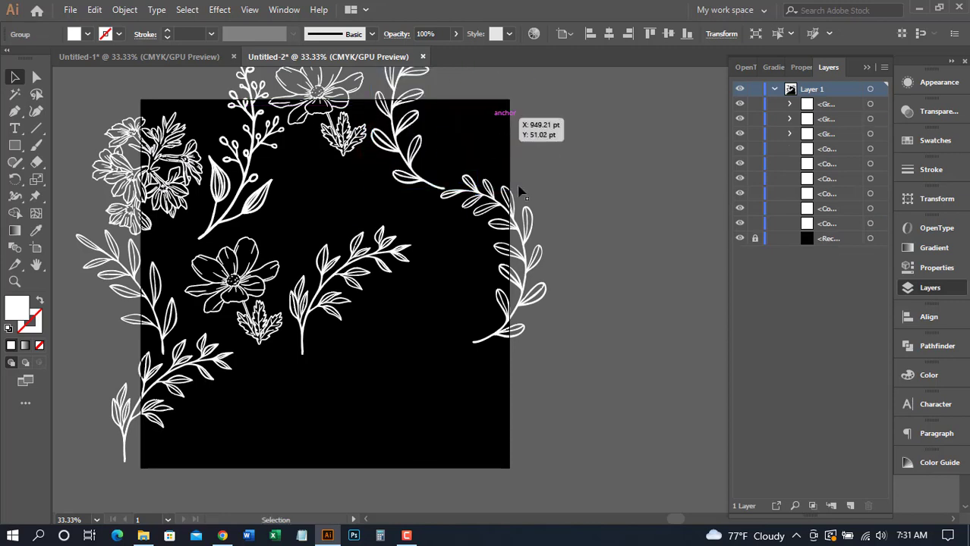
click(519, 224)
key(Delete)
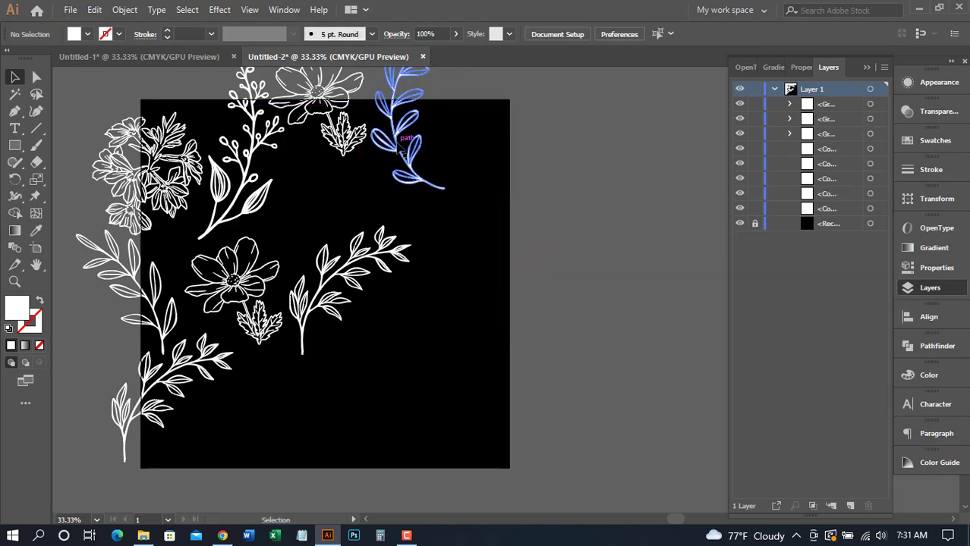
Raise the mirrored curved branch and the berry sprig slightly along the top edge, and lower the flower between them into the artboard
drag(400, 151, 414, 114)
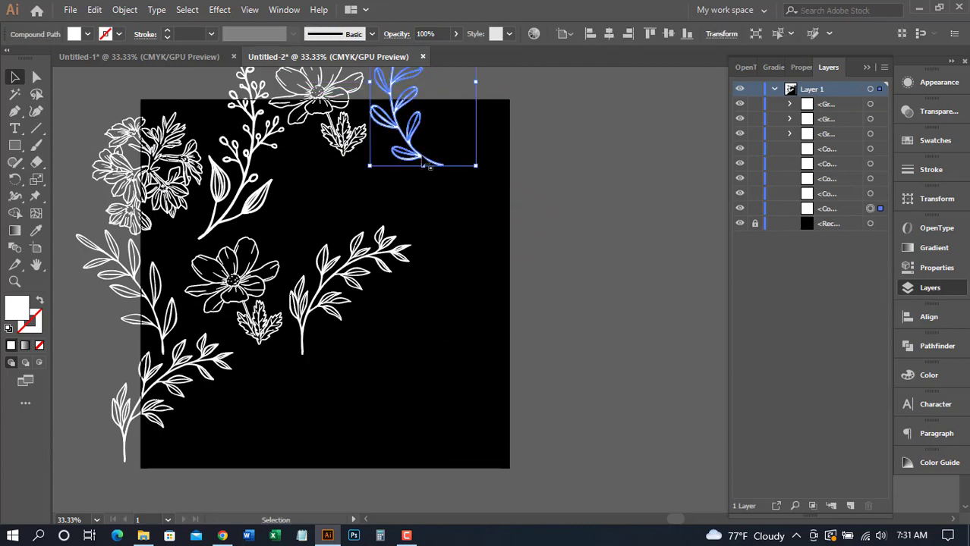
drag(429, 166, 417, 116)
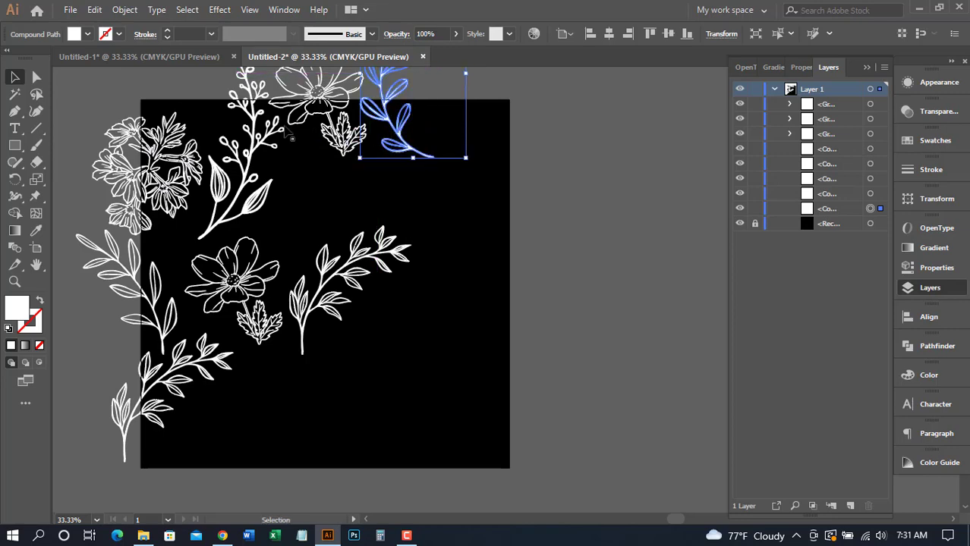
drag(255, 128, 261, 109)
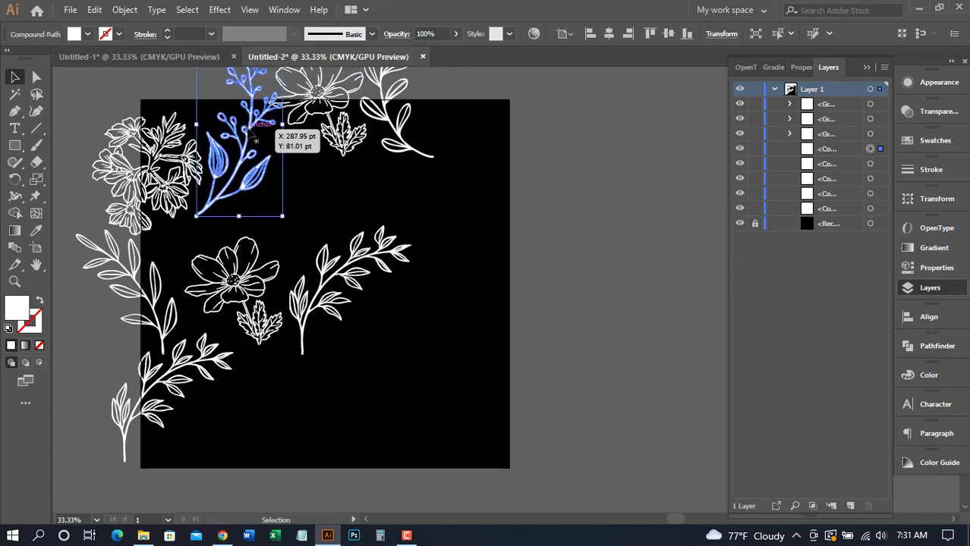
drag(322, 114, 331, 168)
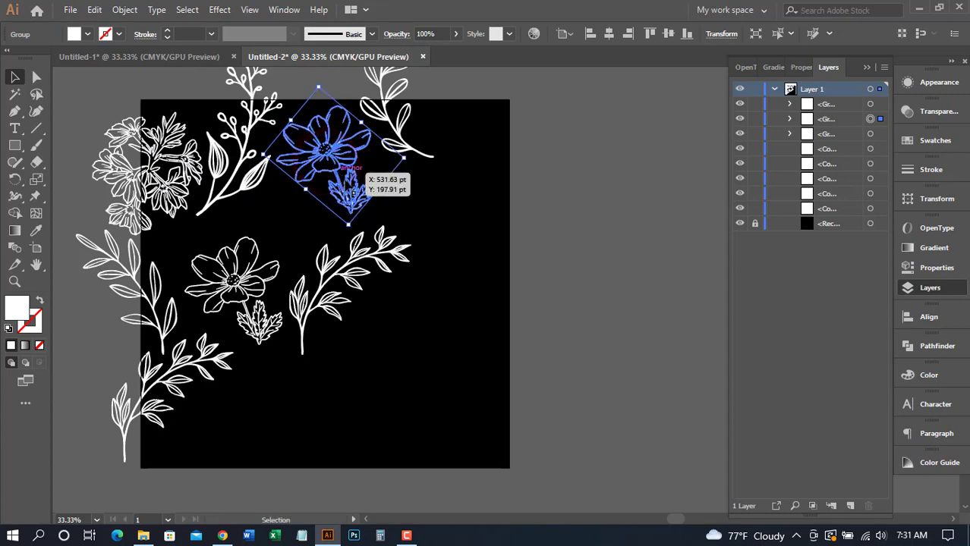
click(532, 196)
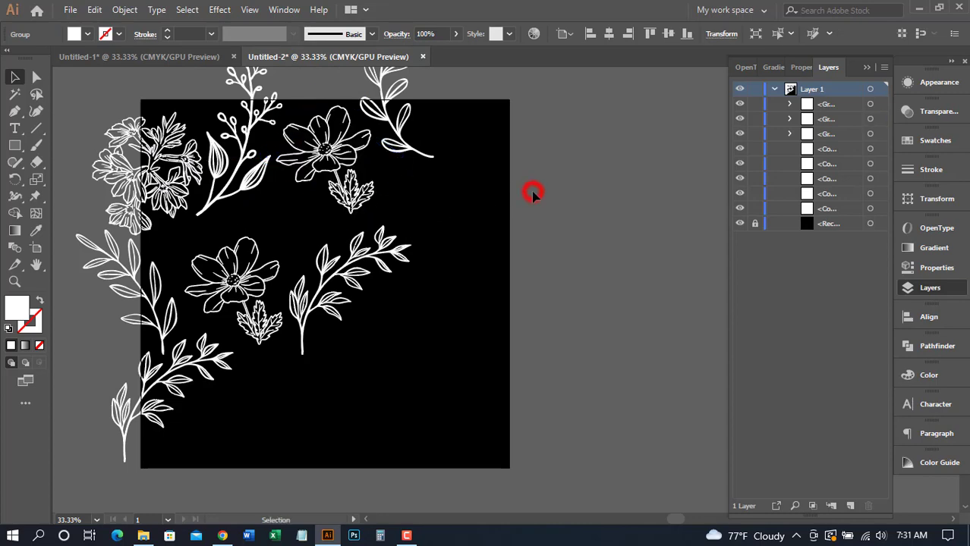
Copy the flower cluster and both straight branches from the left edge to the right edge with a 1000 pt horizontal, 0 pt vertical move
click(143, 181)
shift+click(132, 296)
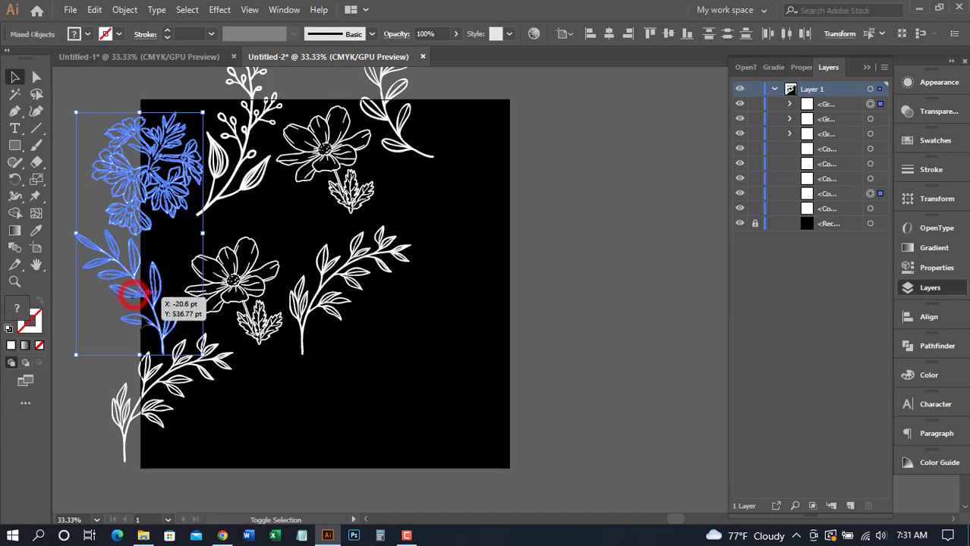
shift+click(145, 373)
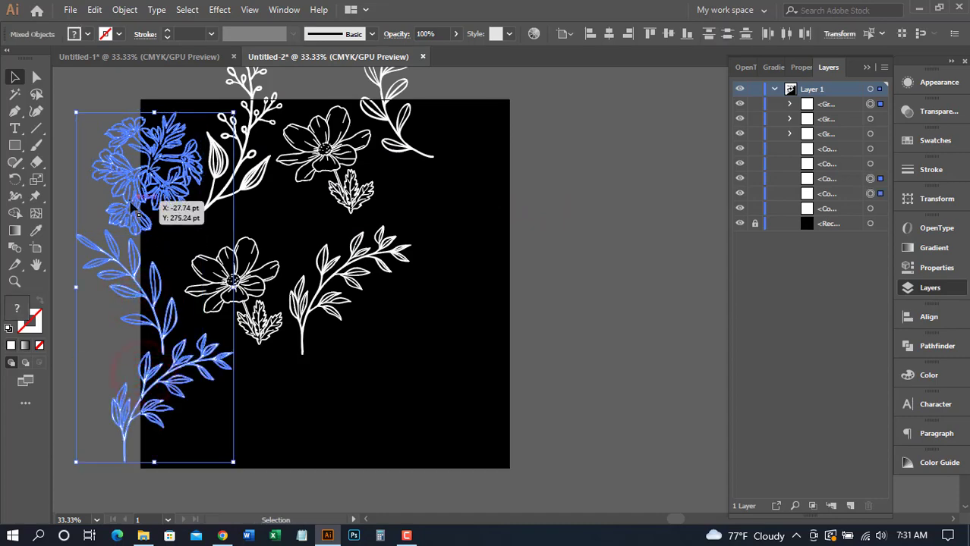
right_click(128, 200)
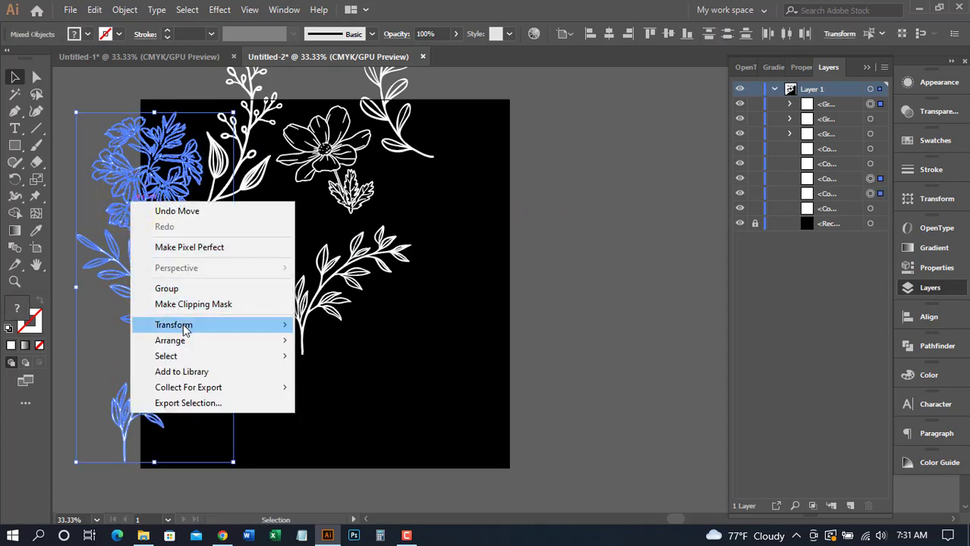
mouse_move(187, 327)
click(330, 347)
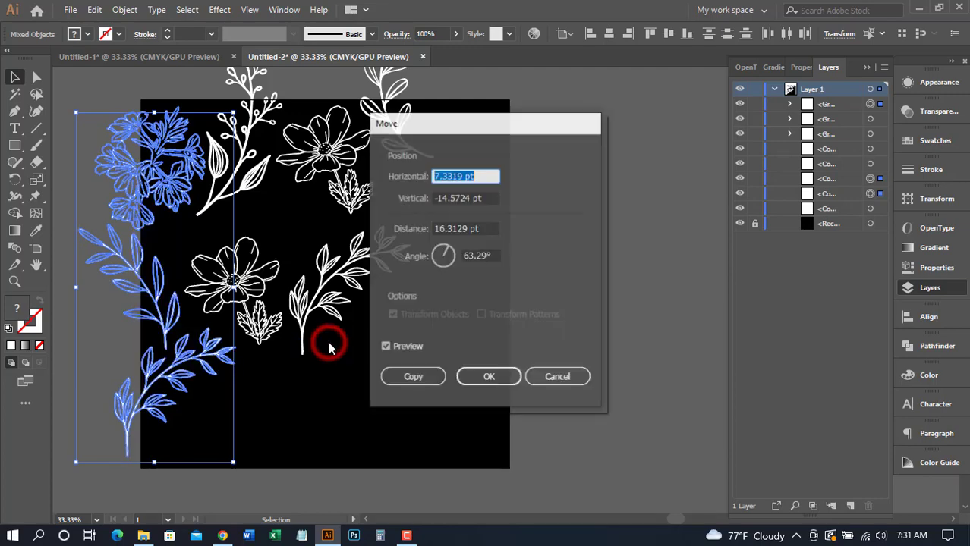
drag(493, 198, 422, 194)
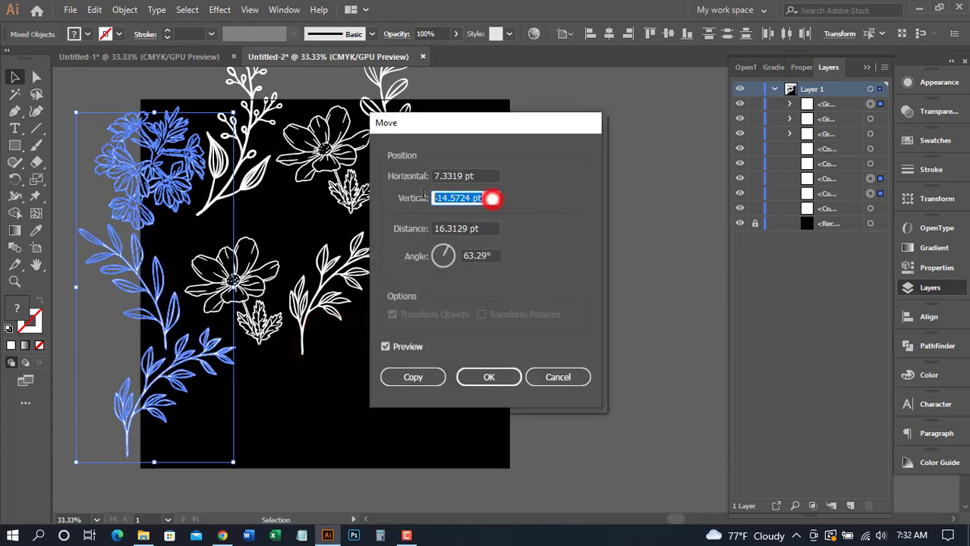
text(0)
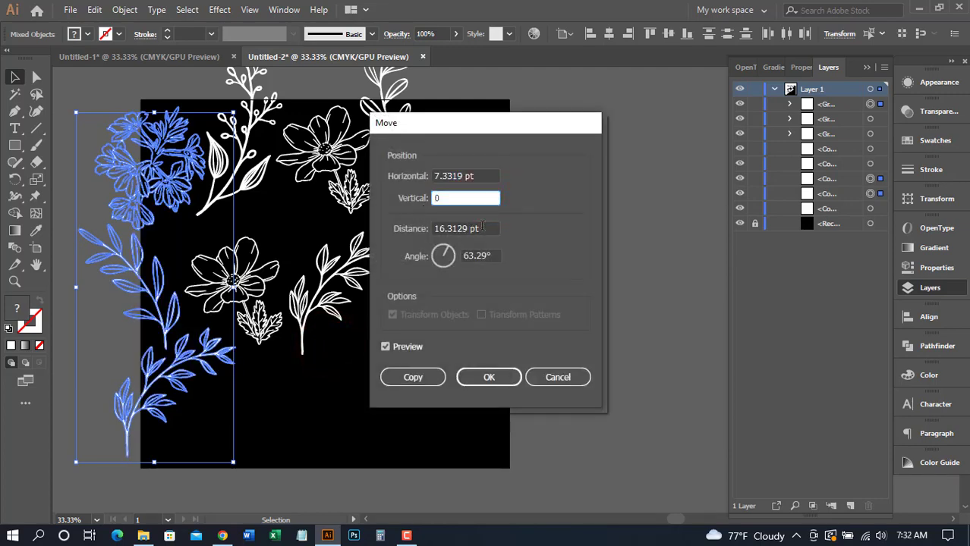
drag(485, 227, 406, 225)
text(0)
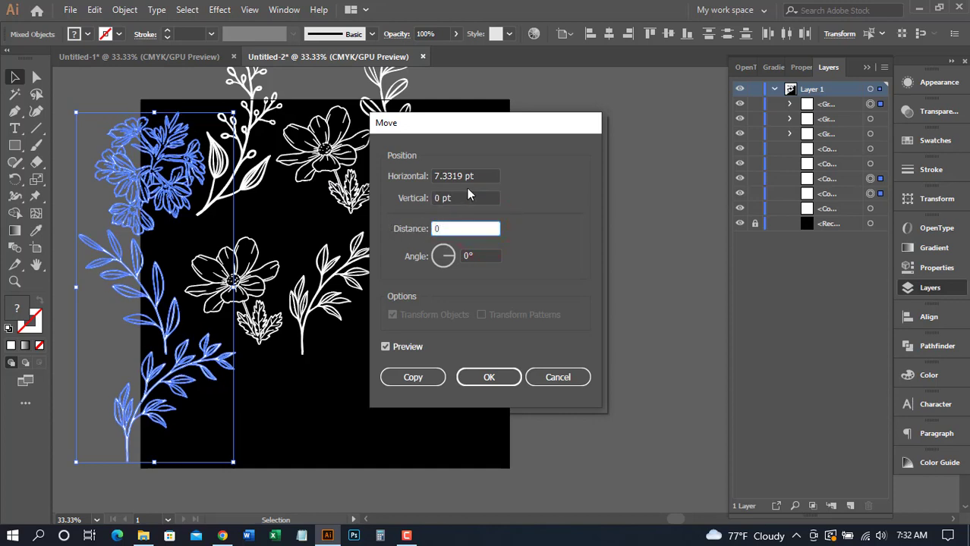
drag(477, 176, 398, 177)
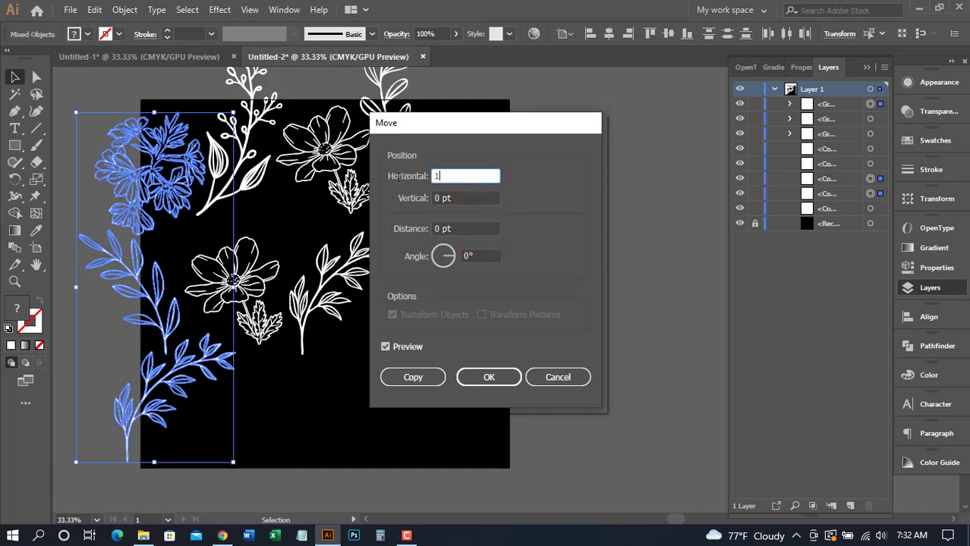
click(385, 348)
click(386, 349)
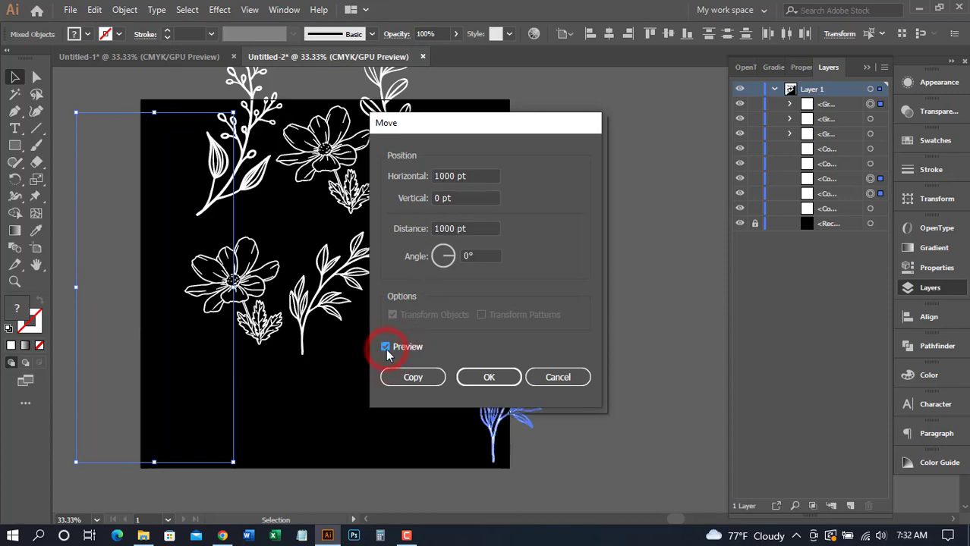
click(404, 377)
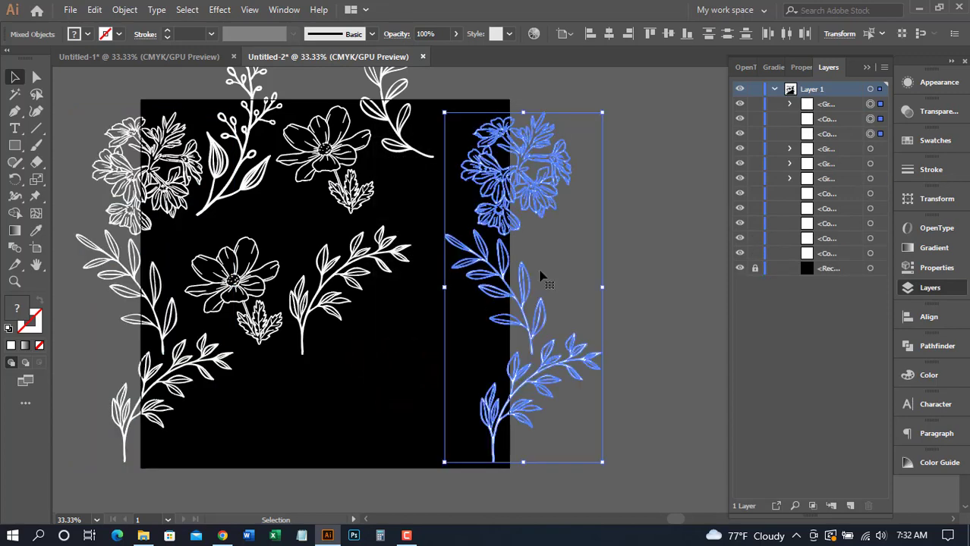
click(565, 259)
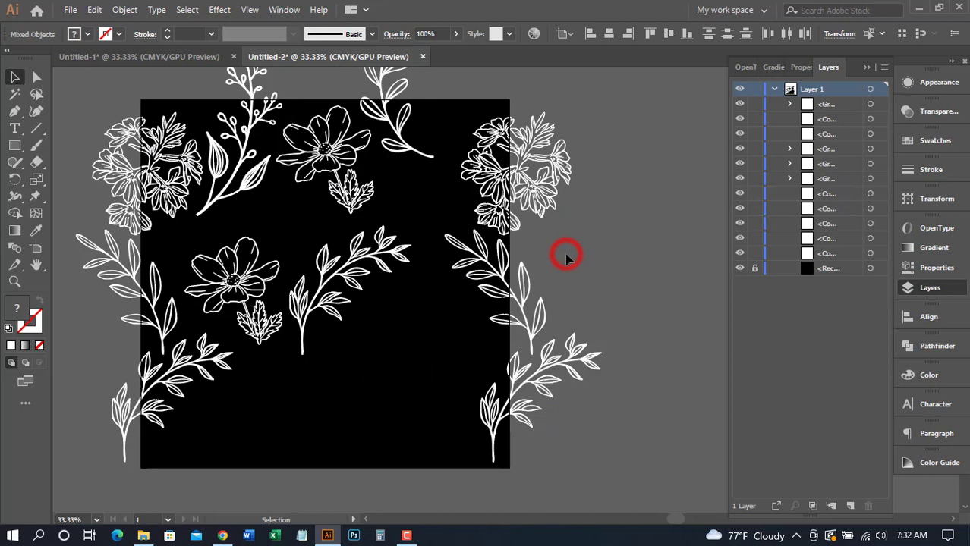
click(248, 118)
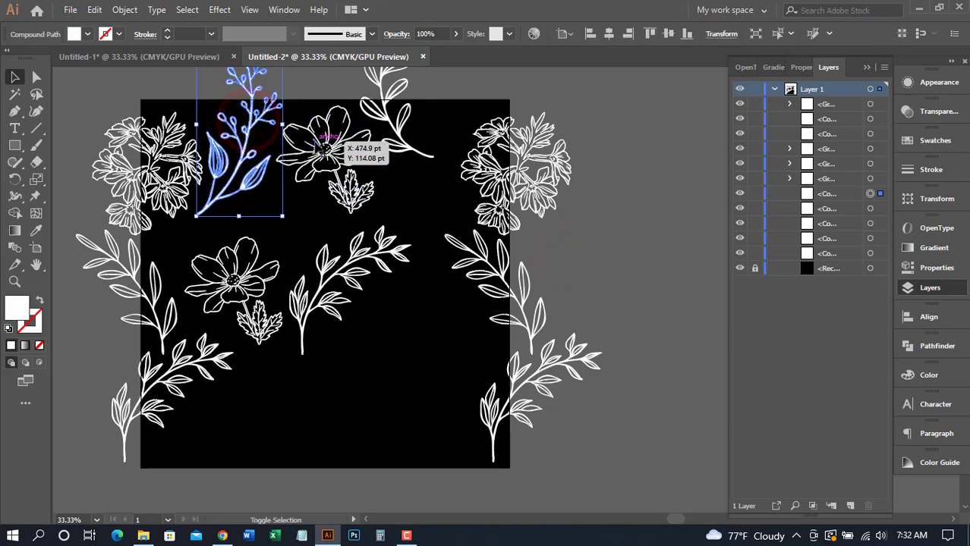
shift+click(313, 139)
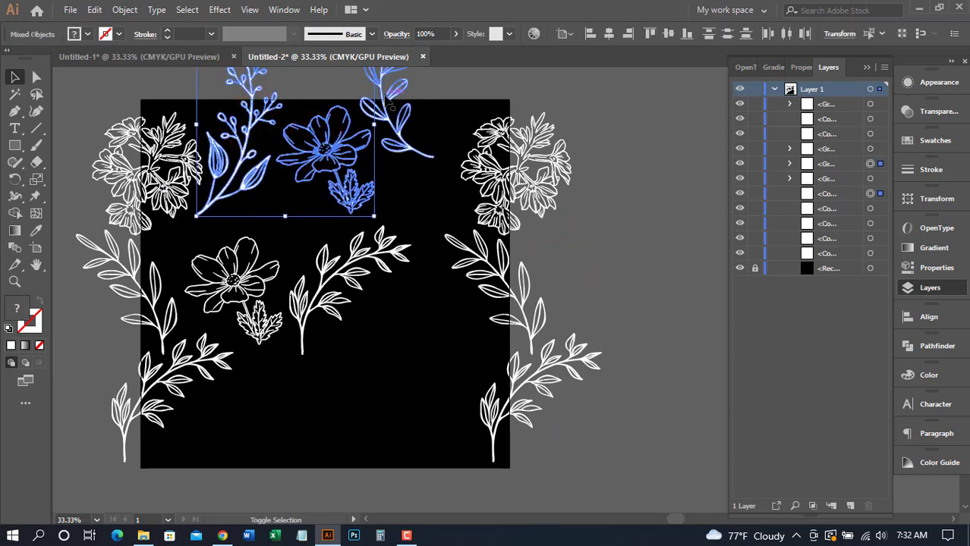
shift+click(384, 96)
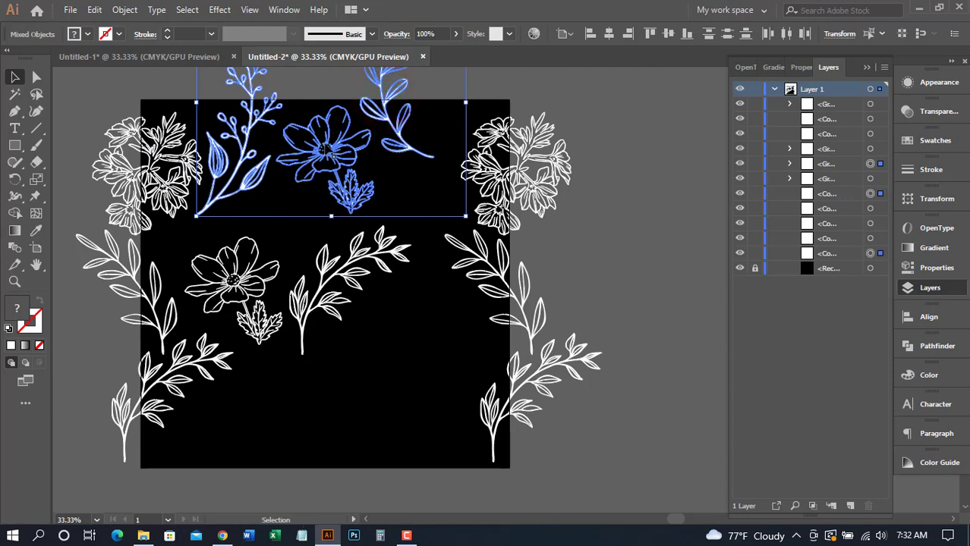
right_click(319, 139)
click(487, 95)
click(487, 94)
Move the leafy-stemmed flower between the berry sprig and mirrored curved branch up so it straddles the artboard's top edge
drag(405, 115, 471, 246)
drag(378, 234, 386, 195)
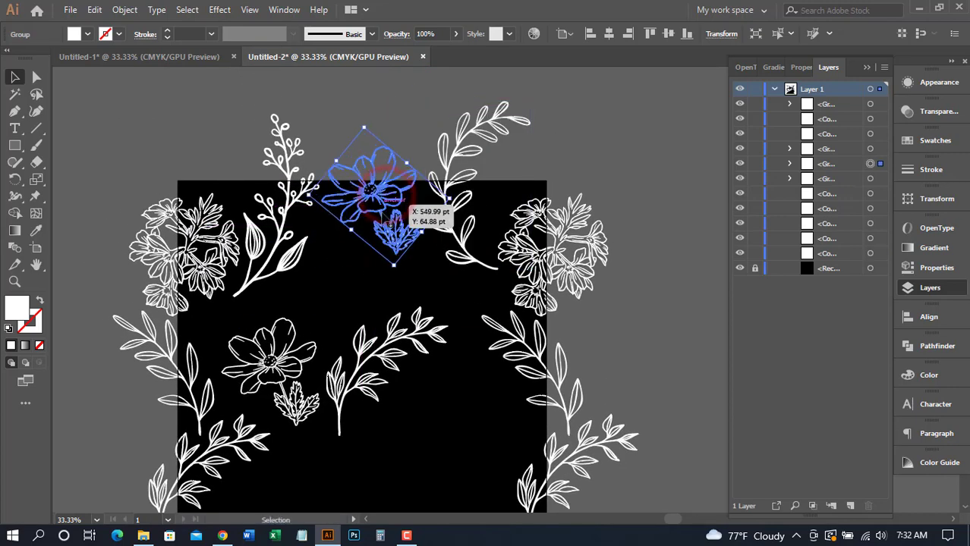
Select the berry sprig, flower and mirrored curved branch crossing the top edge and open the Move settings for them
click(288, 156)
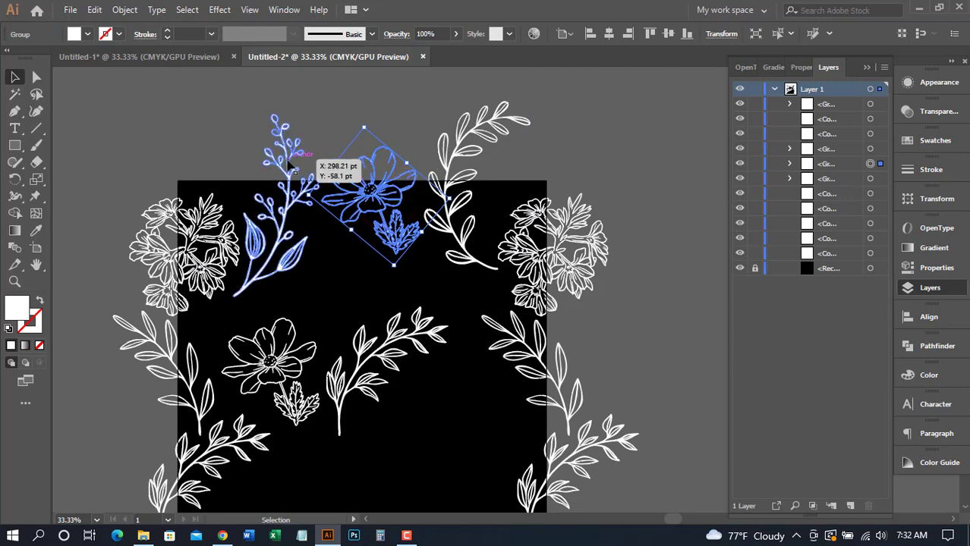
shift+click(374, 187)
shift+click(449, 155)
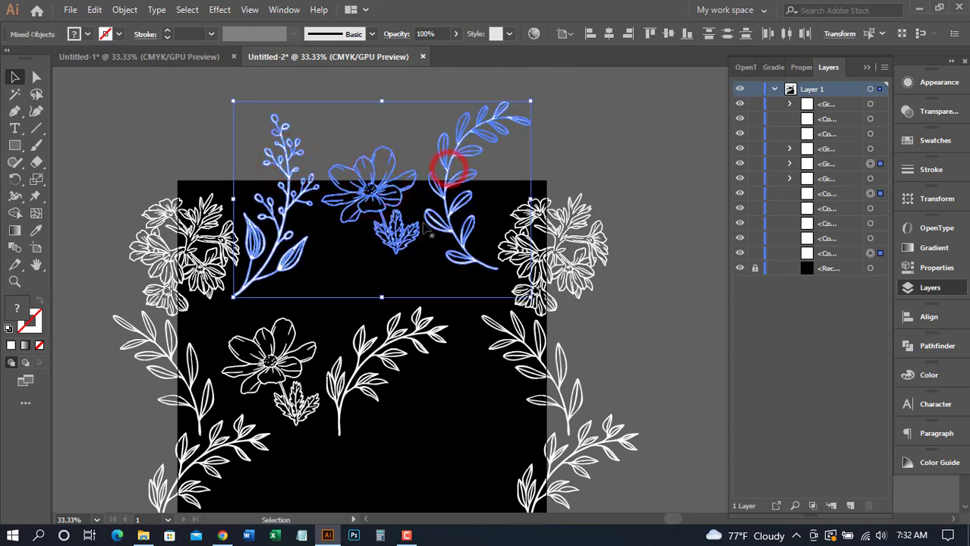
drag(417, 245, 407, 161)
right_click(376, 137)
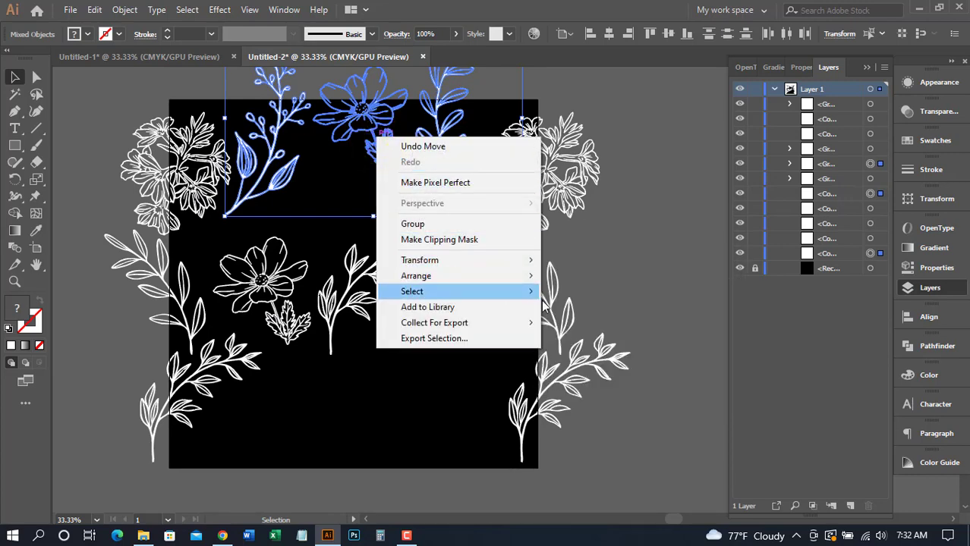
mouse_move(501, 264)
click(558, 276)
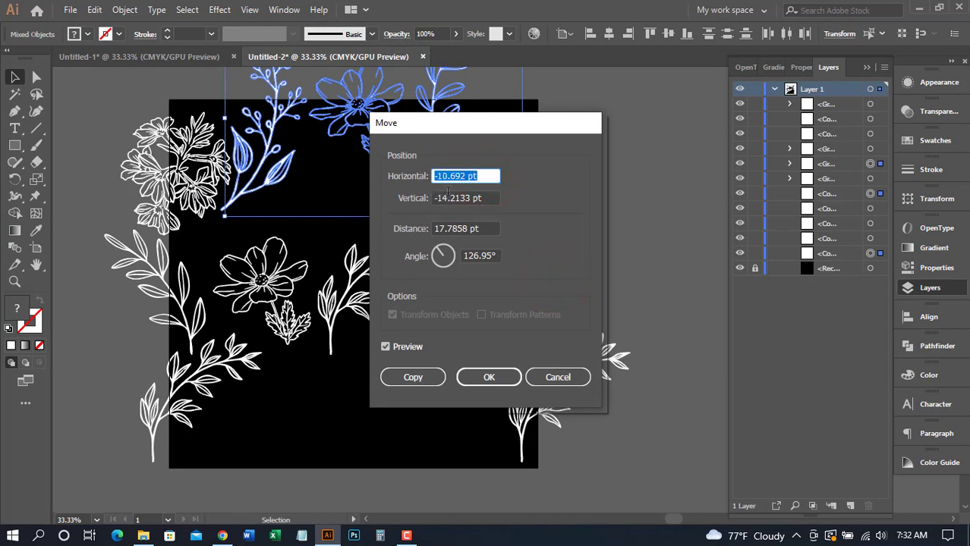
Try a 1000 pt horizontal, 0 pt vertical move for the three top-edge drawings in the preview
click(482, 229)
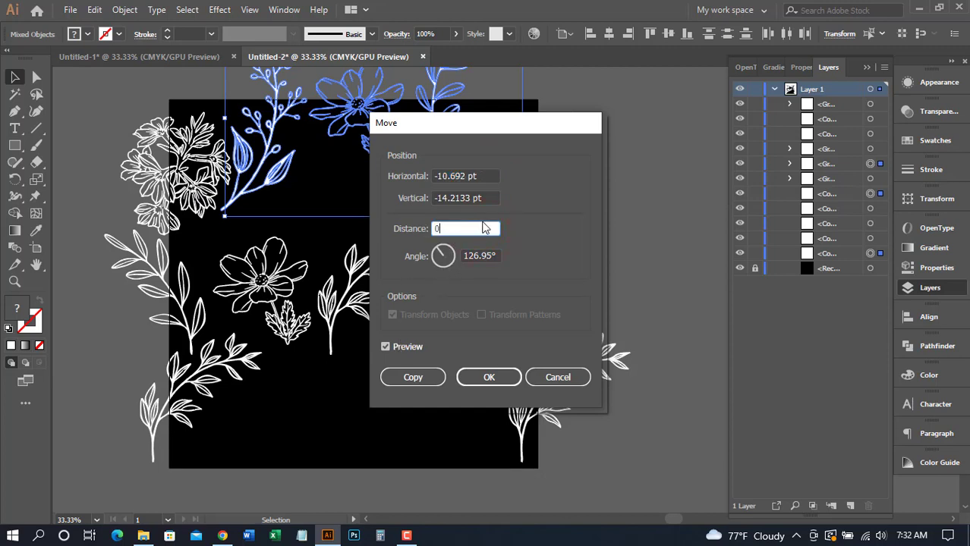
text(0)
drag(491, 199, 414, 177)
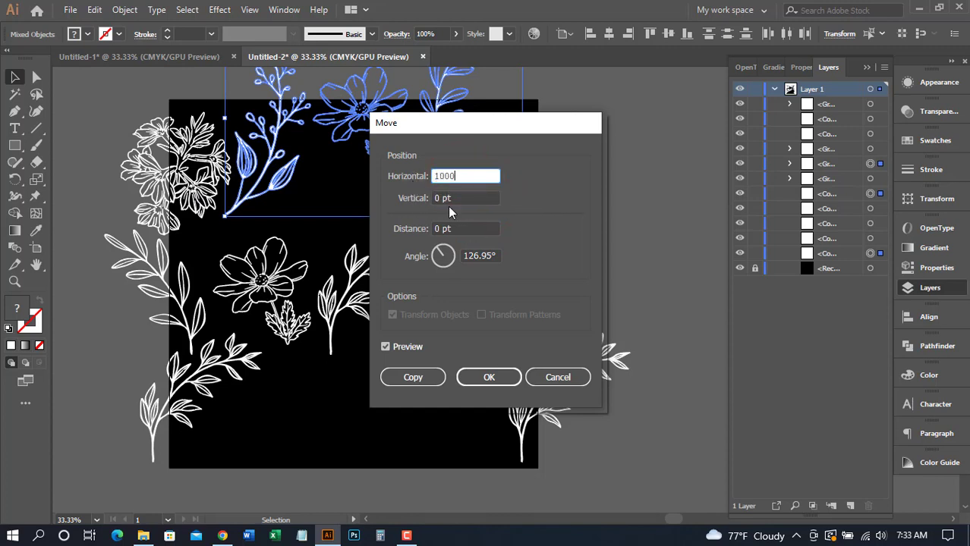
click(388, 348)
click(388, 348)
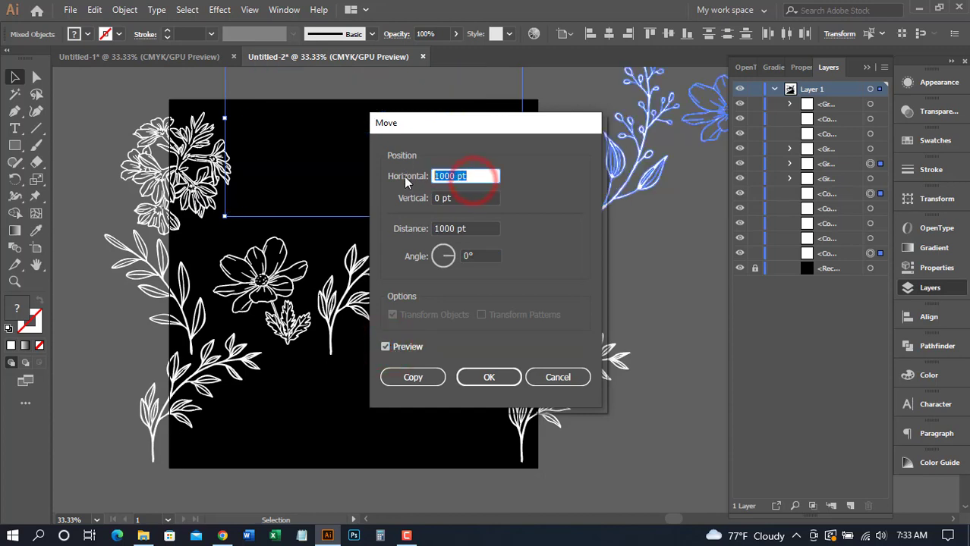
Copy the three top-edge drawings to the bottom edge with a 0 pt horizontal, 1000 pt vertical move, and deselect them
drag(466, 198, 422, 198)
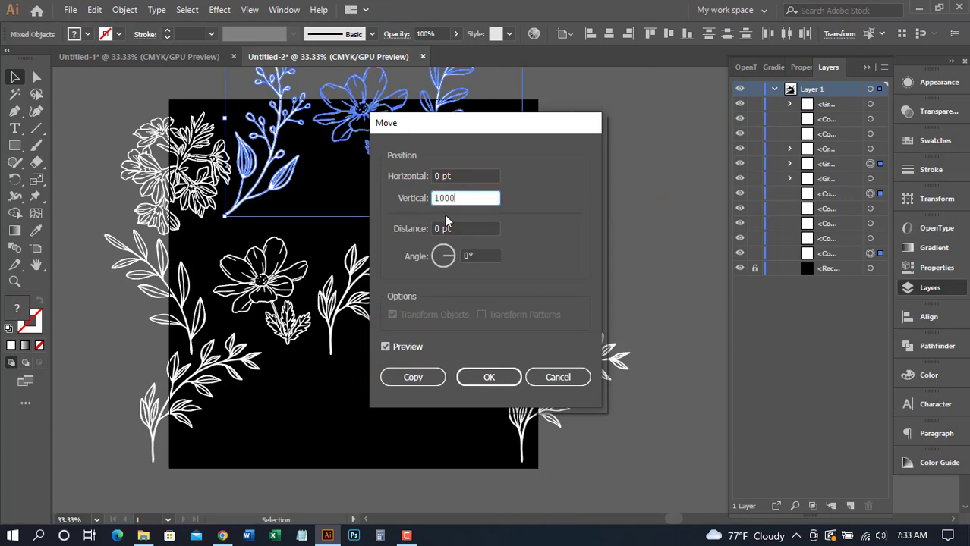
click(387, 347)
click(387, 349)
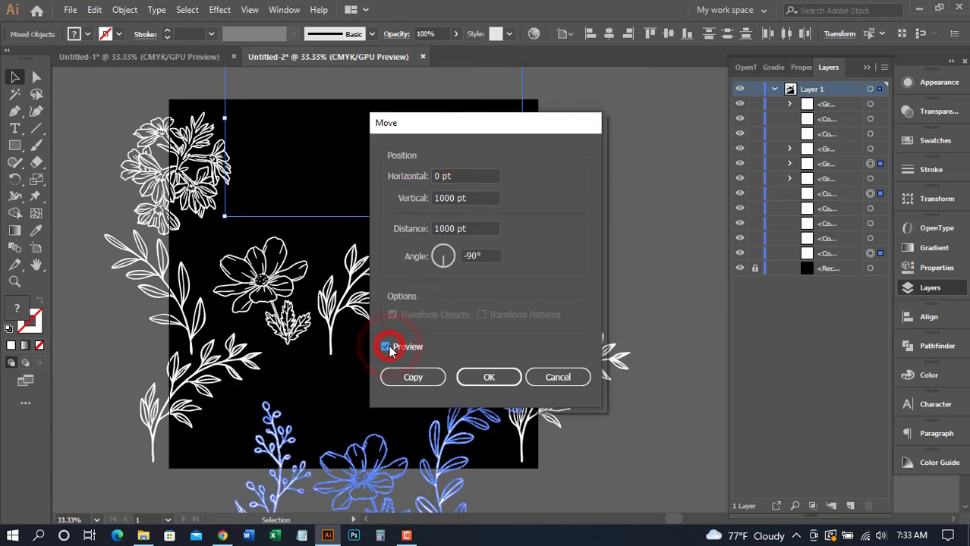
click(403, 379)
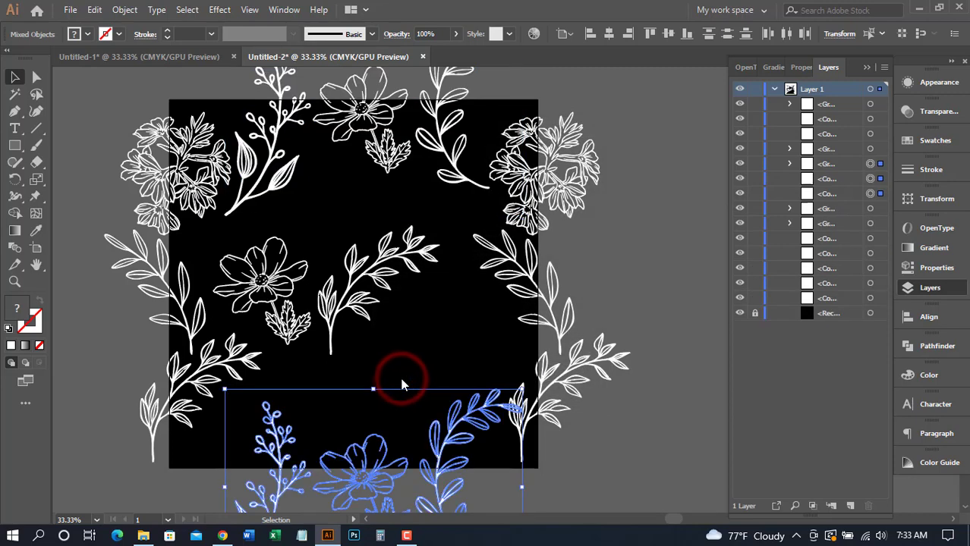
click(645, 294)
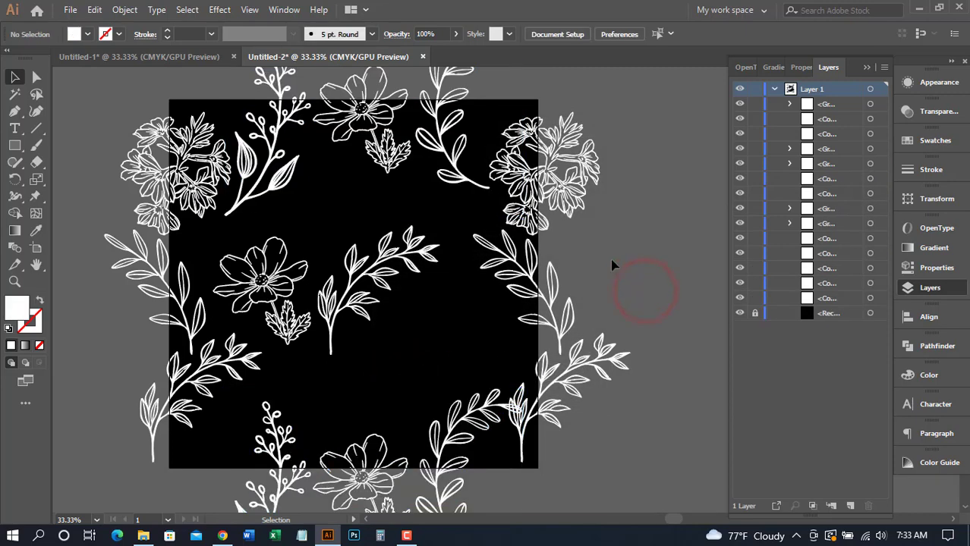
Shift the inner flower and leafy branch toward the left edge, and copy the right-edge flower cluster into the artboard's lower-right interior
mouse_move(258, 281)
mouse_down()
mouse_move(247, 267)
mouse_move(262, 280)
mouse_up()
drag(340, 304, 327, 369)
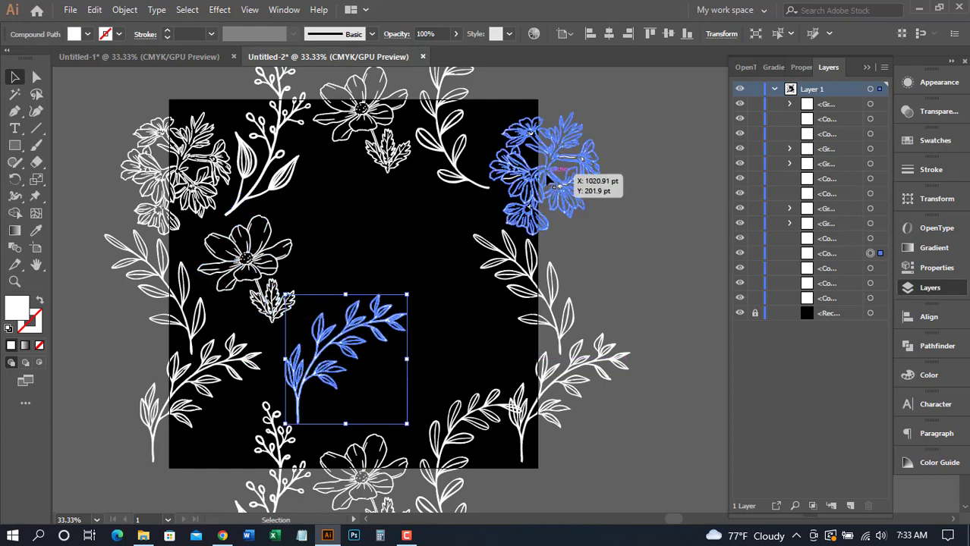
click(553, 182)
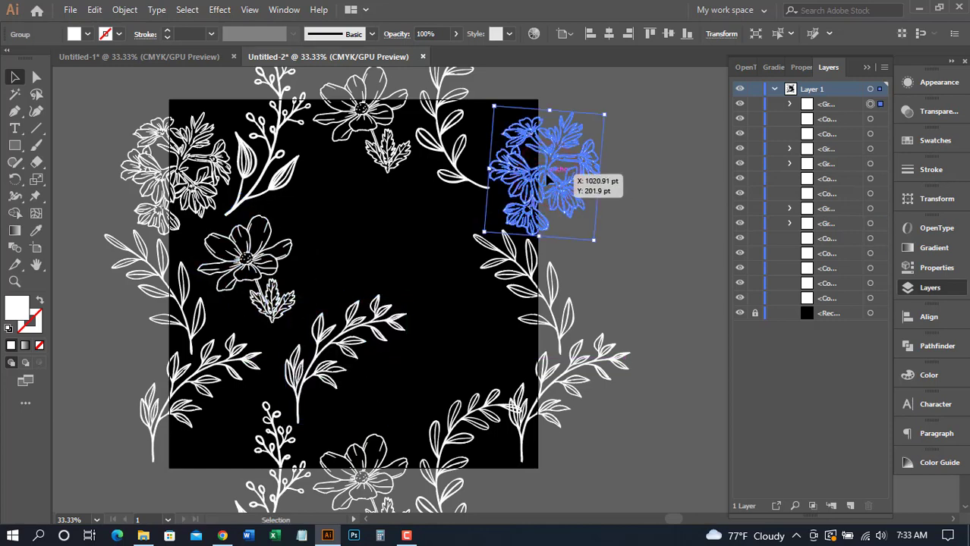
drag(550, 178, 464, 346)
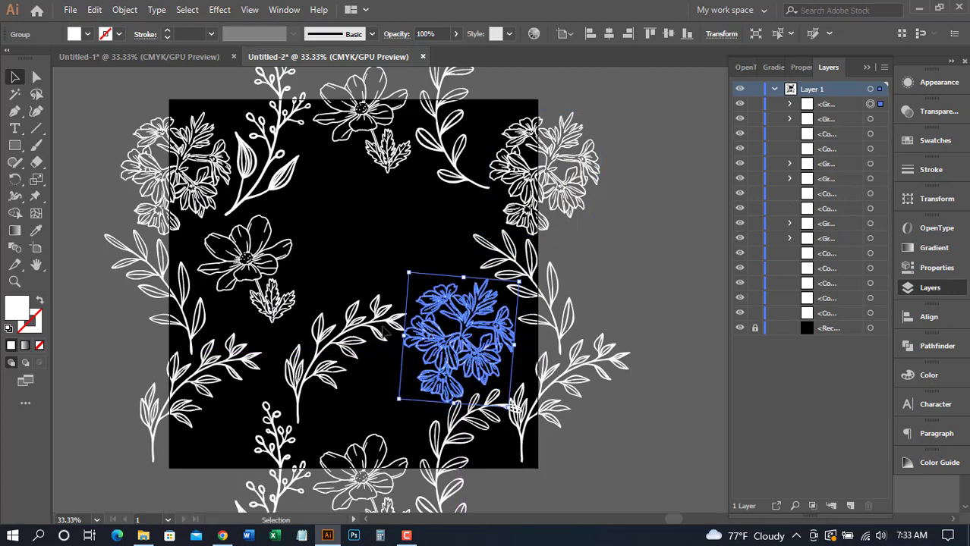
mouse_move(381, 326)
mouse_down()
mouse_move(372, 322)
mouse_move(378, 328)
mouse_up()
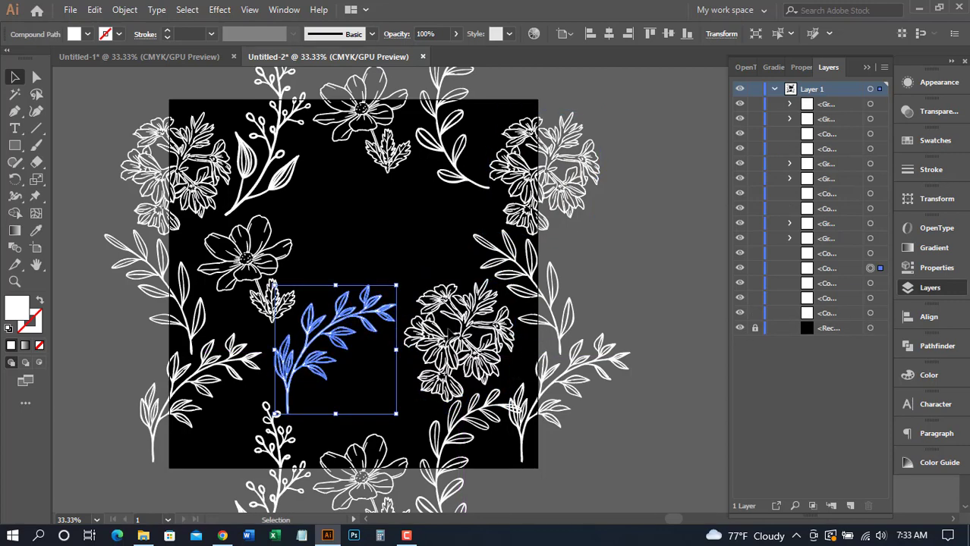
drag(430, 348, 415, 342)
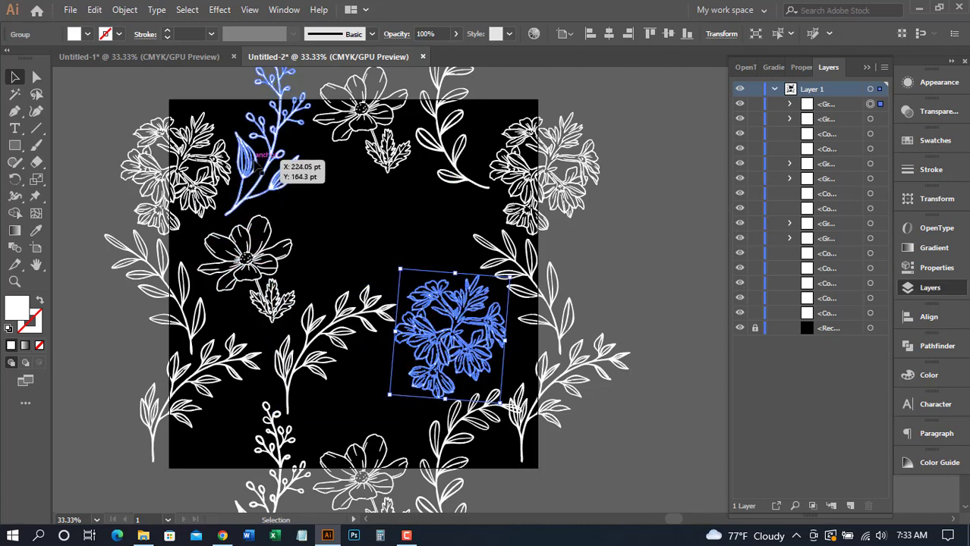
Add a smaller copy of the top-edge berry sprig, reflected across the vertical axis, to the artboard's centre below the top-edge flower
drag(261, 166, 333, 258)
right_click(350, 248)
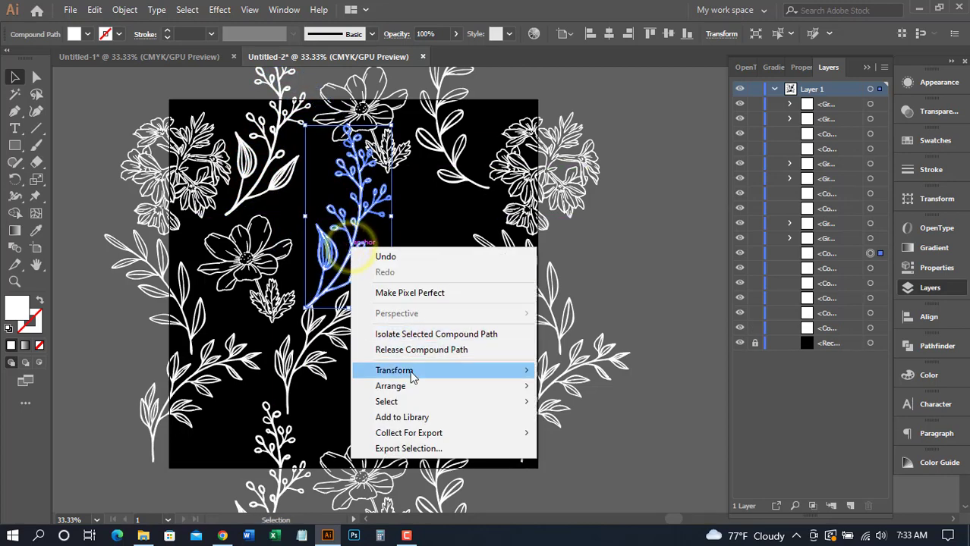
mouse_move(404, 372)
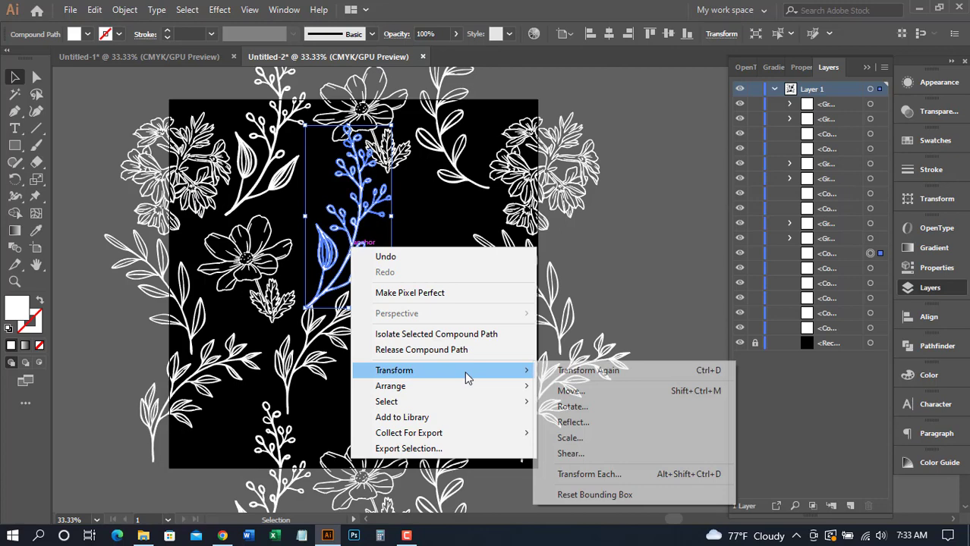
click(572, 423)
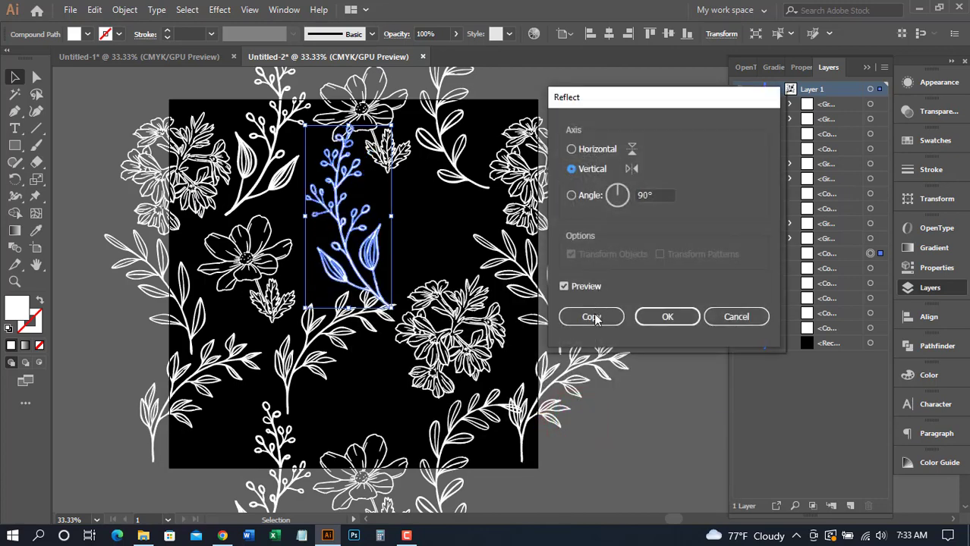
click(658, 319)
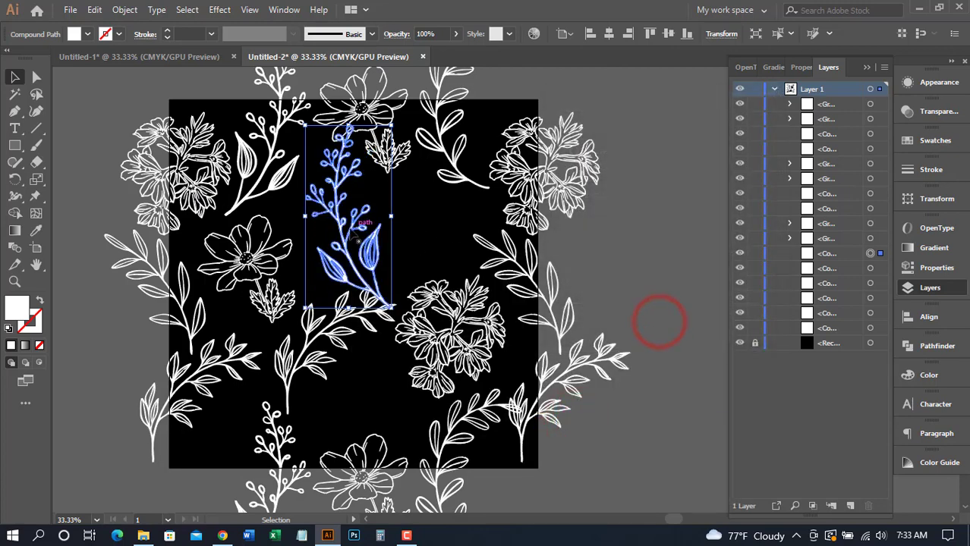
drag(344, 228, 358, 238)
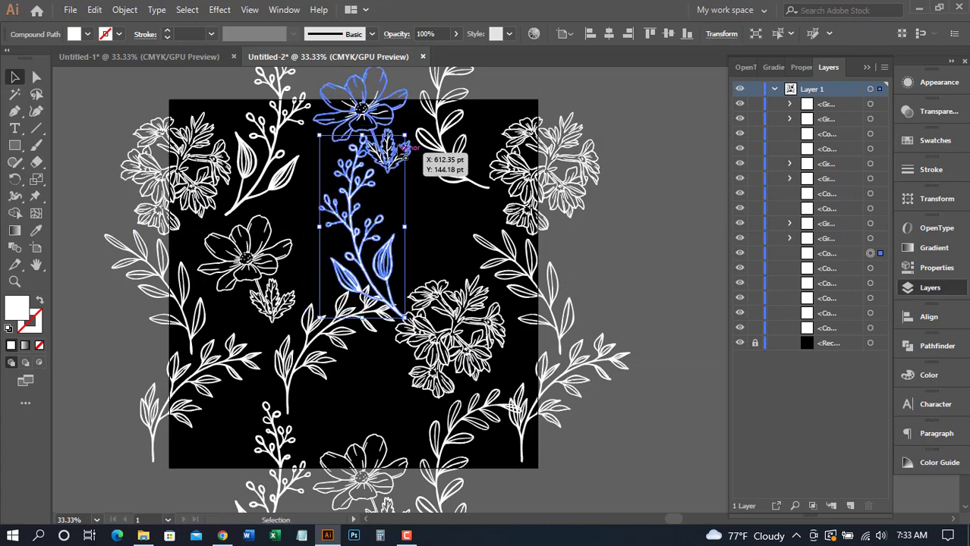
drag(401, 138, 393, 232)
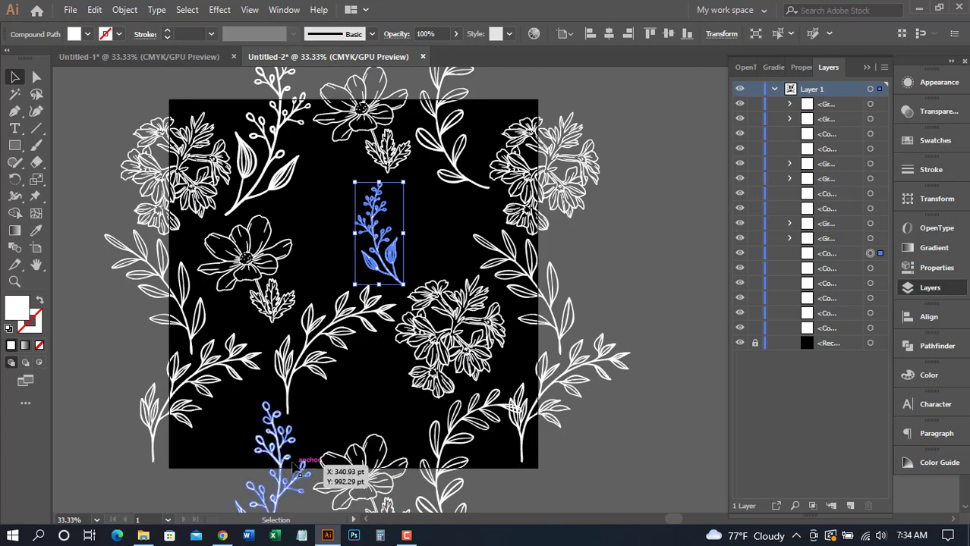
Move the inner flower right and rotate the inner leafy branch counter-clockwise so it stands between the flower and the flower cluster
click(241, 271)
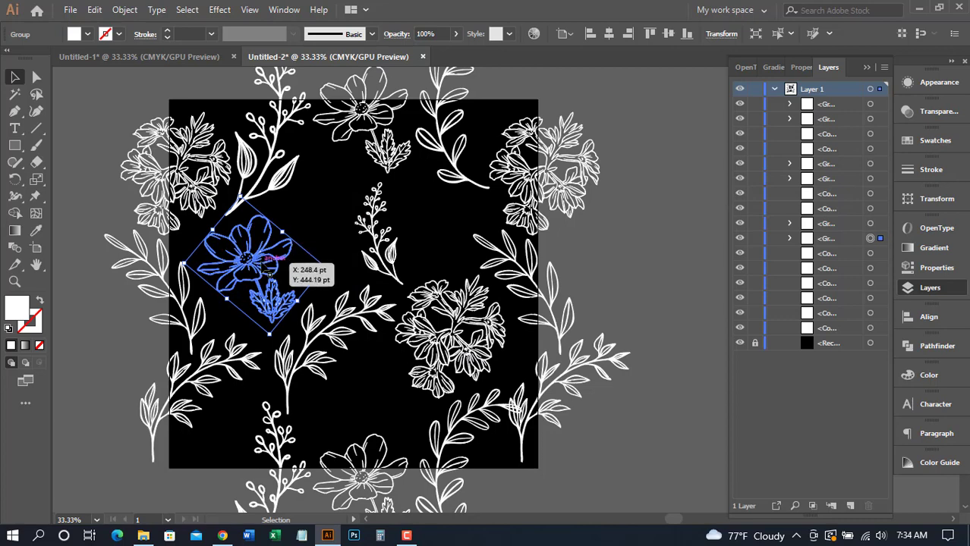
drag(266, 265, 315, 283)
drag(312, 324, 345, 338)
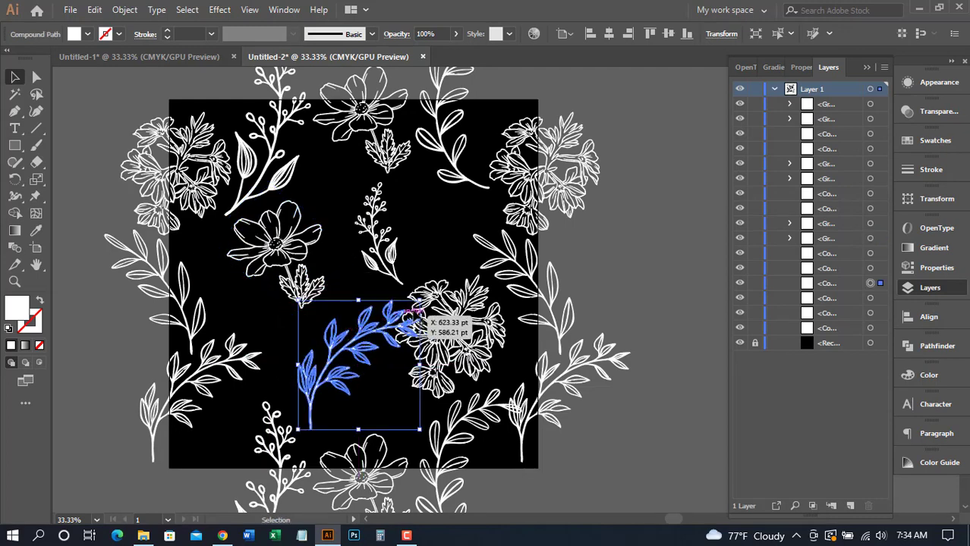
drag(434, 287, 425, 271)
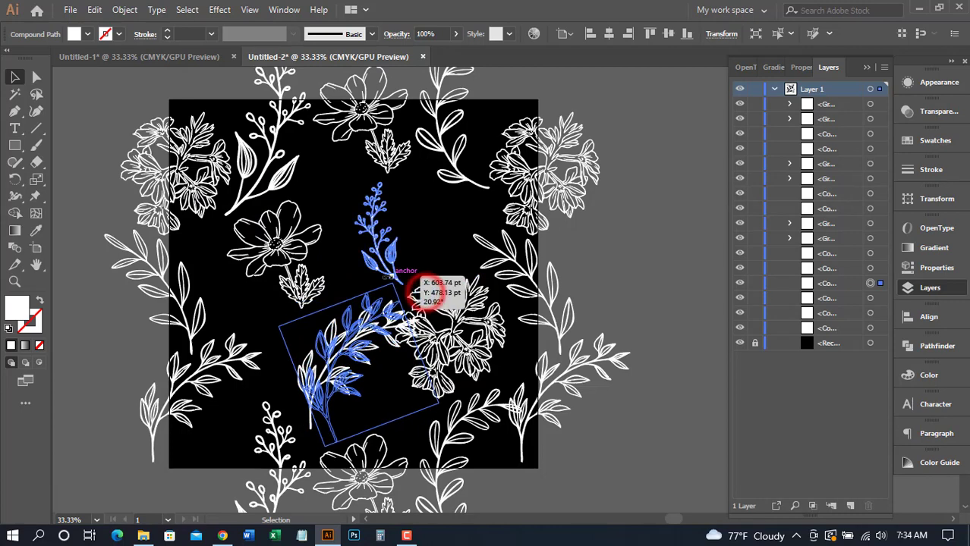
drag(361, 322, 359, 317)
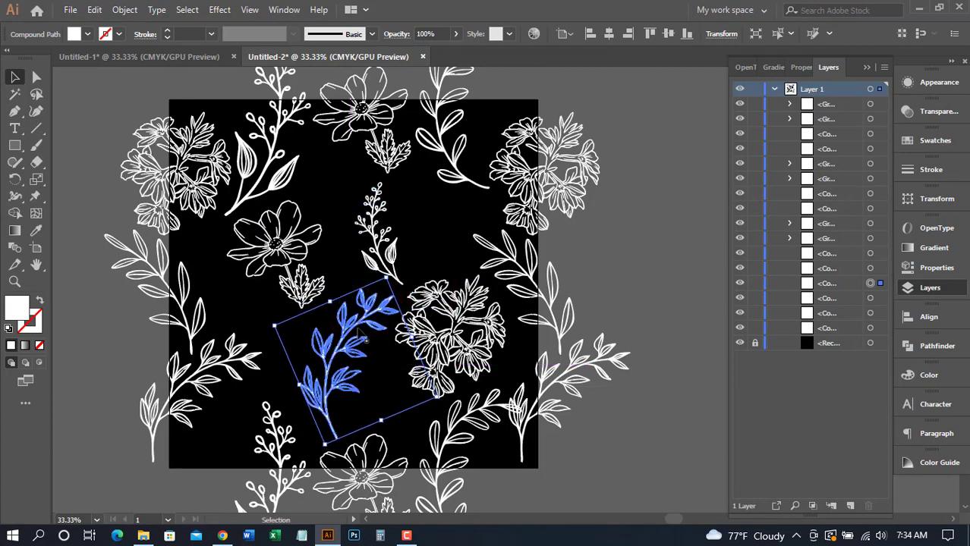
drag(319, 282, 267, 283)
Shift the central berry sprig slightly left, enlarge it a little and tilt it counter-clockwise
mouse_move(376, 224)
mouse_down()
mouse_move(378, 234)
mouse_move(360, 225)
mouse_move(365, 233)
mouse_move(366, 217)
mouse_up()
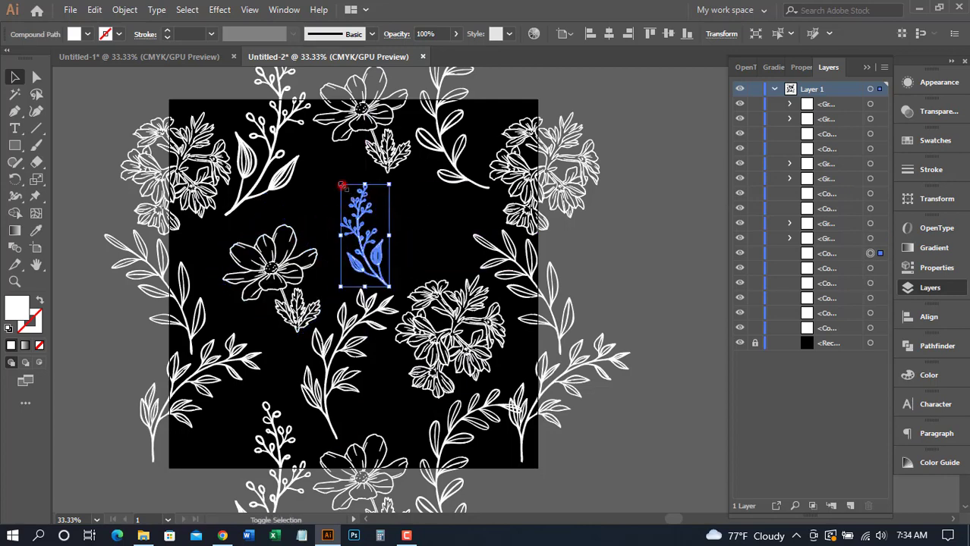
drag(342, 186, 335, 173)
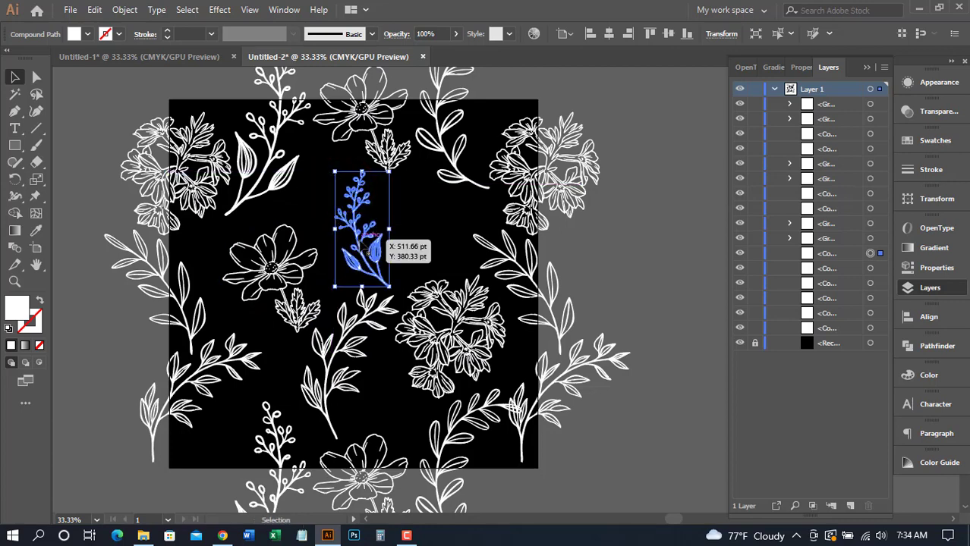
drag(365, 243, 354, 231)
drag(379, 281, 393, 277)
drag(364, 243, 373, 256)
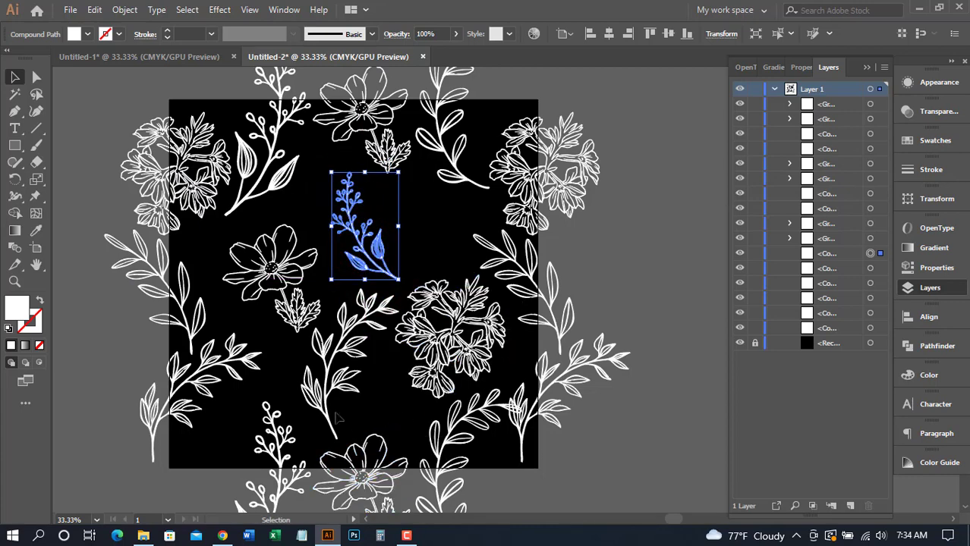
Rotate the inner leafy branch further counter-clockwise beside the flower cluster, and enlarge the inner flower slightly while shifting it left
drag(324, 404, 331, 396)
drag(330, 443, 354, 447)
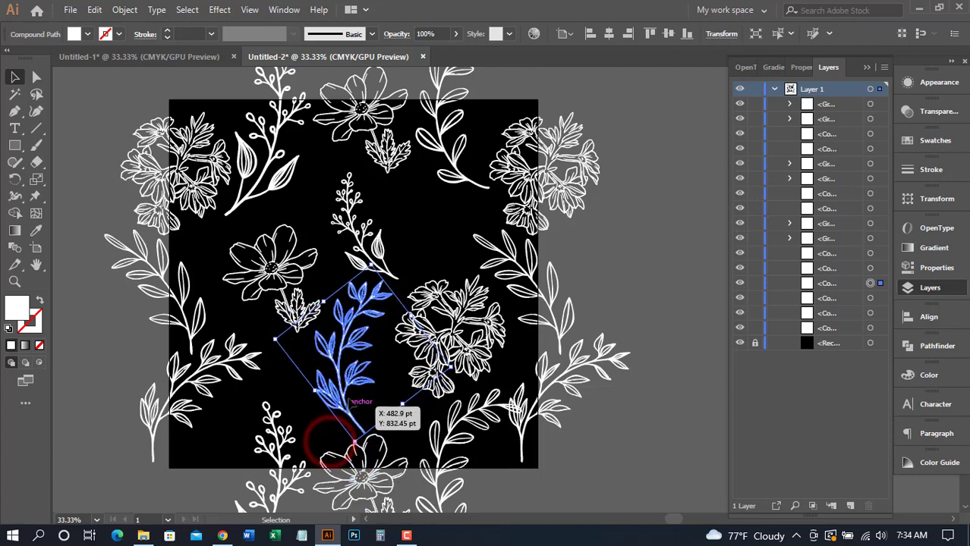
mouse_move(346, 395)
mouse_down()
mouse_move(348, 403)
mouse_move(341, 389)
mouse_up()
drag(282, 271, 273, 269)
drag(258, 207, 319, 328)
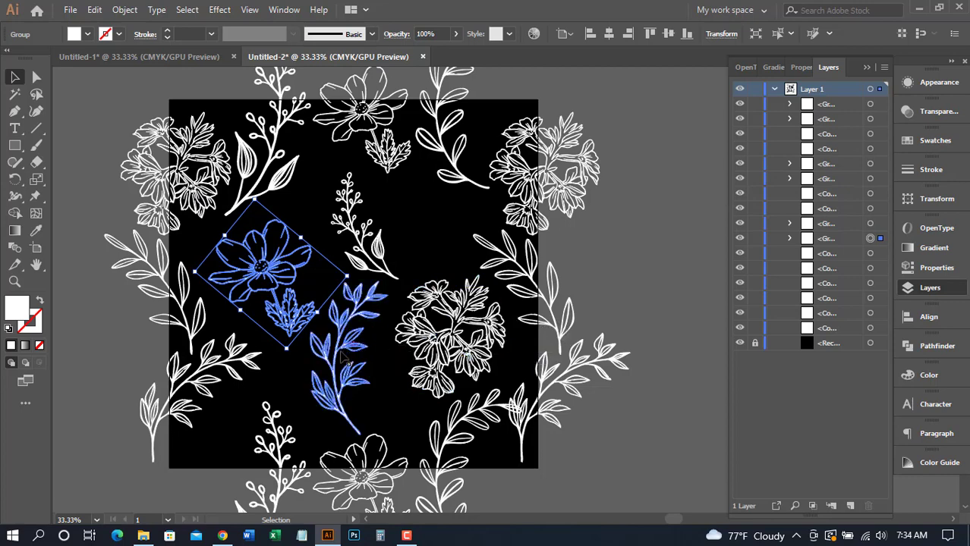
Enlarge the central berry sprig, raise it toward the top-edge flower and tilt it further counter-clockwise
drag(383, 258, 330, 161)
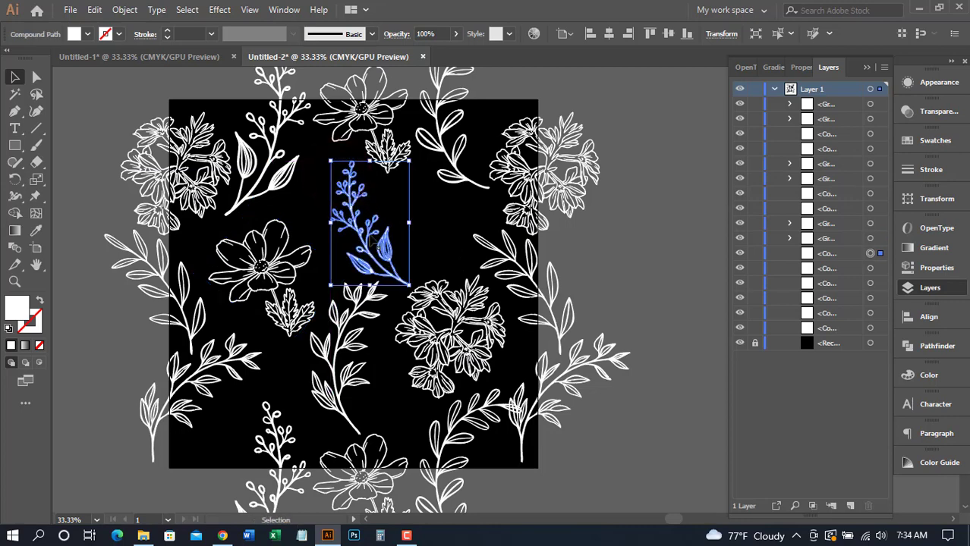
drag(378, 265, 377, 256)
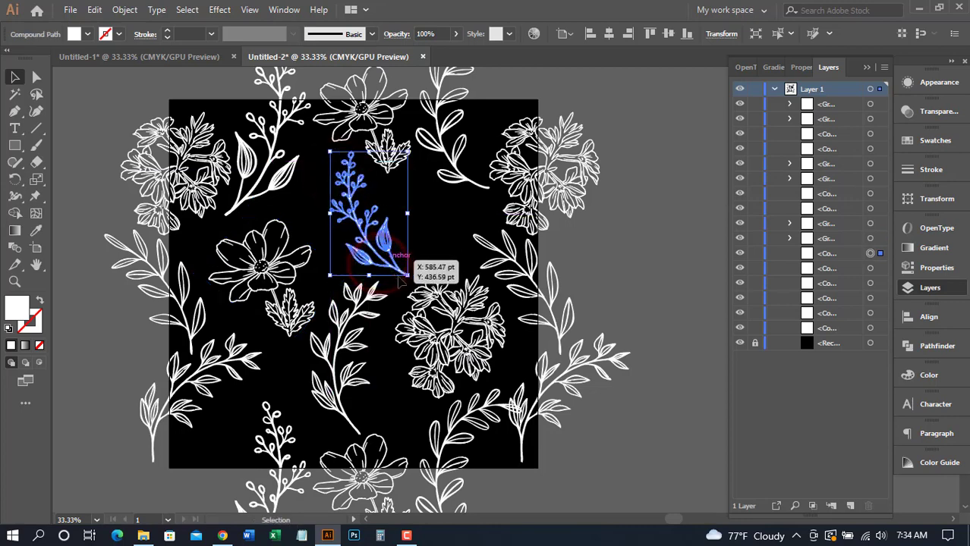
drag(410, 284, 415, 281)
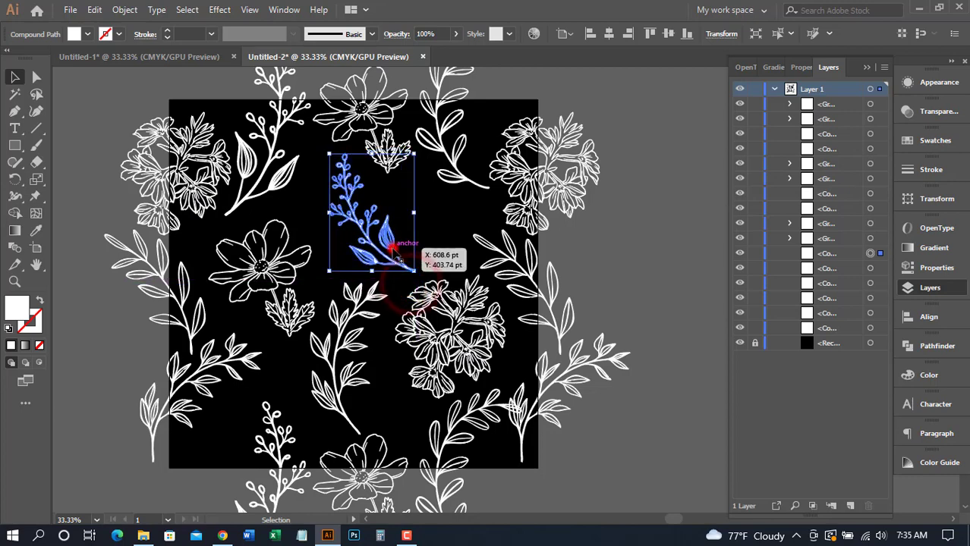
Shift the central berry sprig slightly right and rotate it further counter-clockwise above the inner leafy branch and flower cluster
drag(394, 250, 414, 248)
click(444, 235)
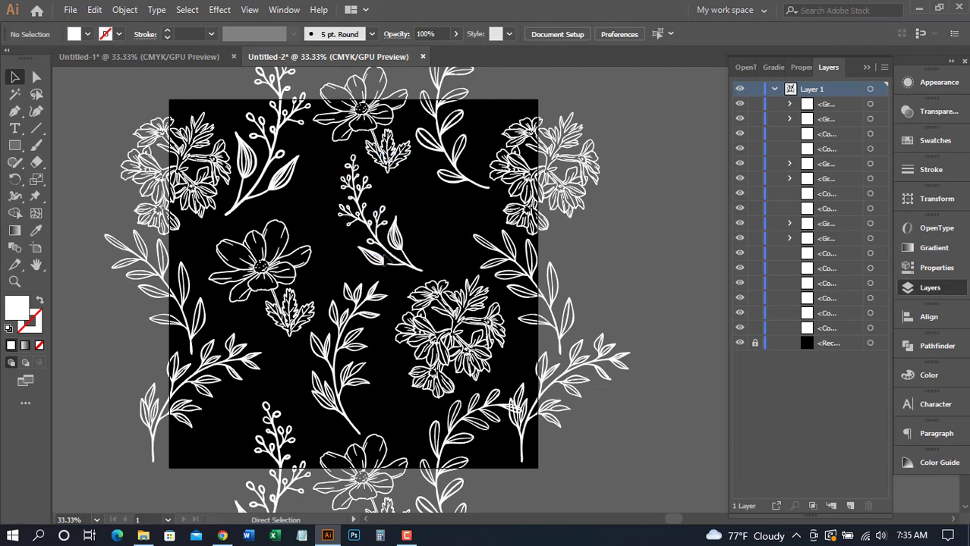
key(ctrl+minus)
key(ctrl+minus)
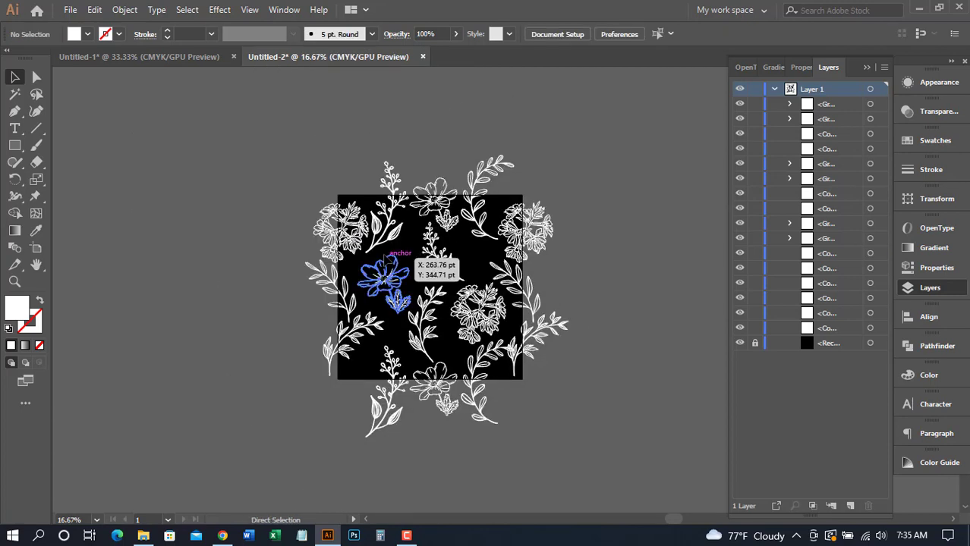
key(ctrl+plus)
drag(391, 277, 372, 247)
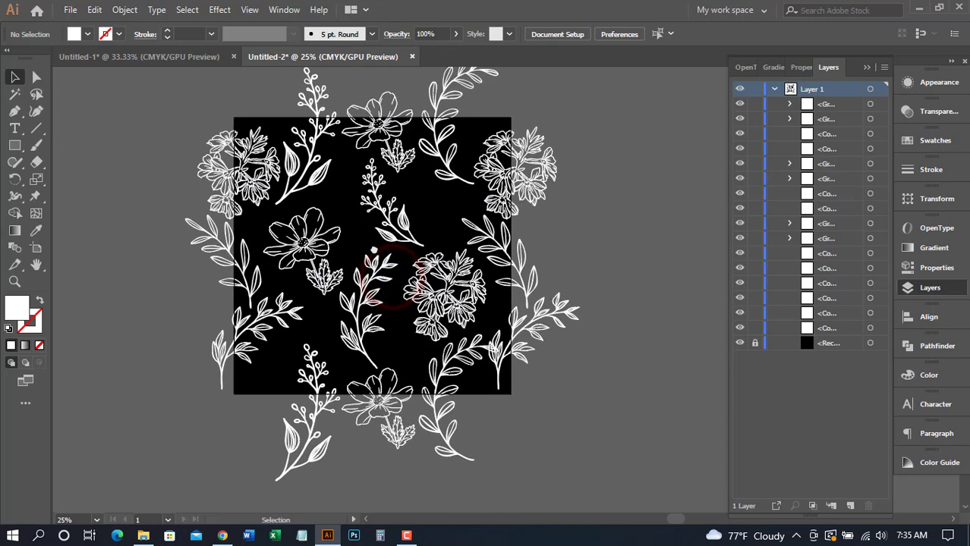
click(417, 249)
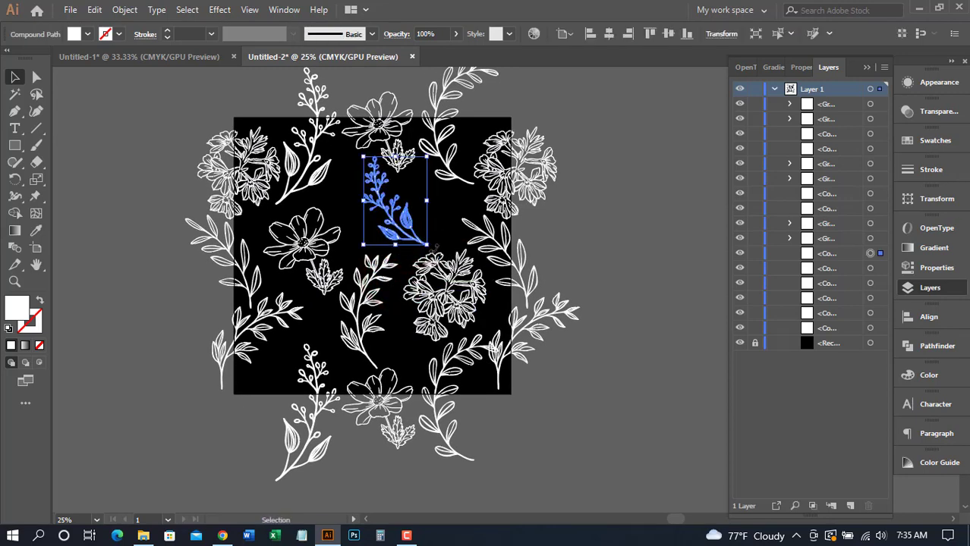
drag(430, 250, 418, 229)
click(461, 209)
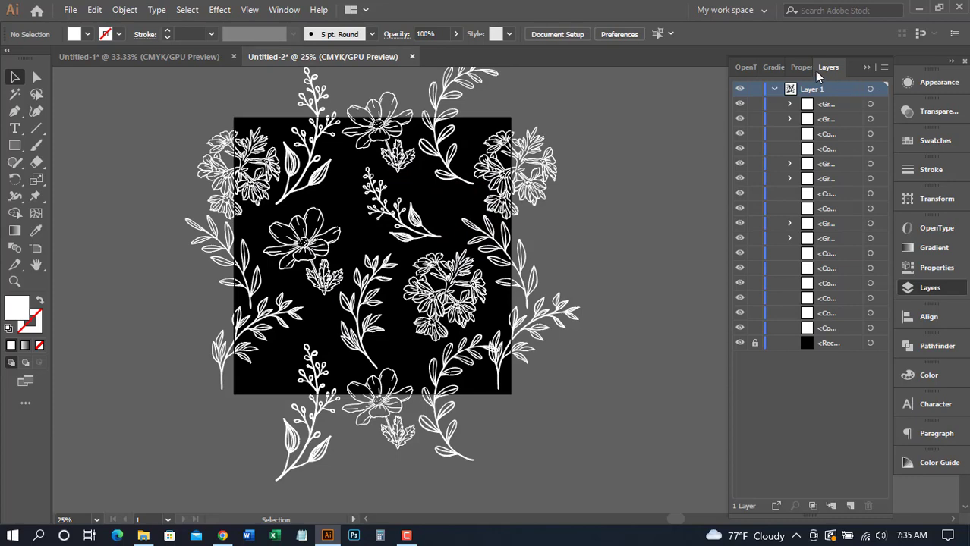
Unlock the black background square, paste a copy of it directly in front and lock both squares
click(755, 343)
click(443, 212)
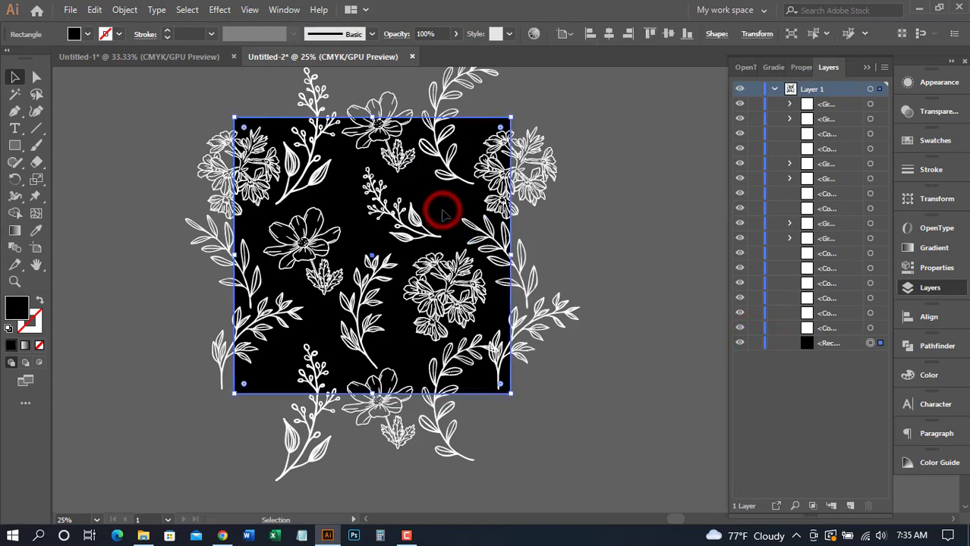
right_click(443, 213)
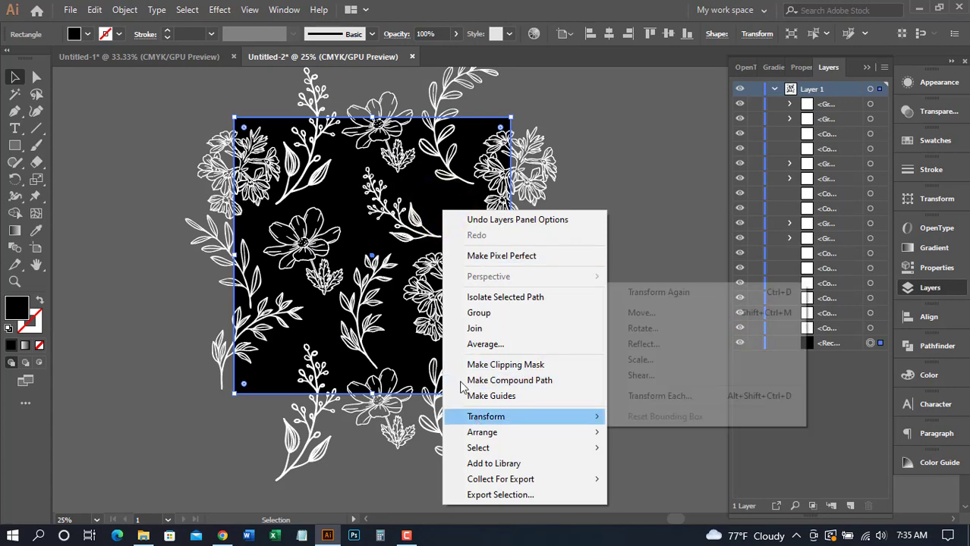
click(430, 189)
click(95, 10)
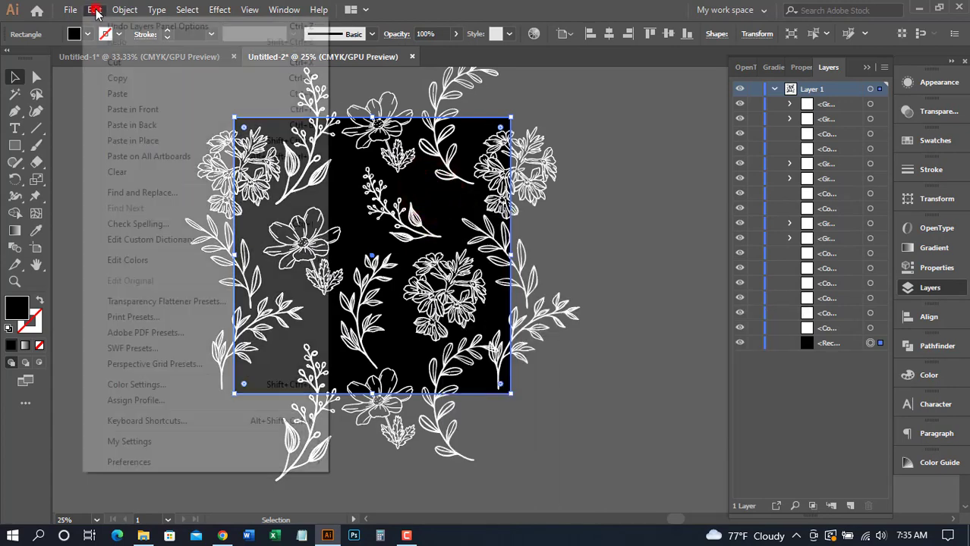
click(116, 79)
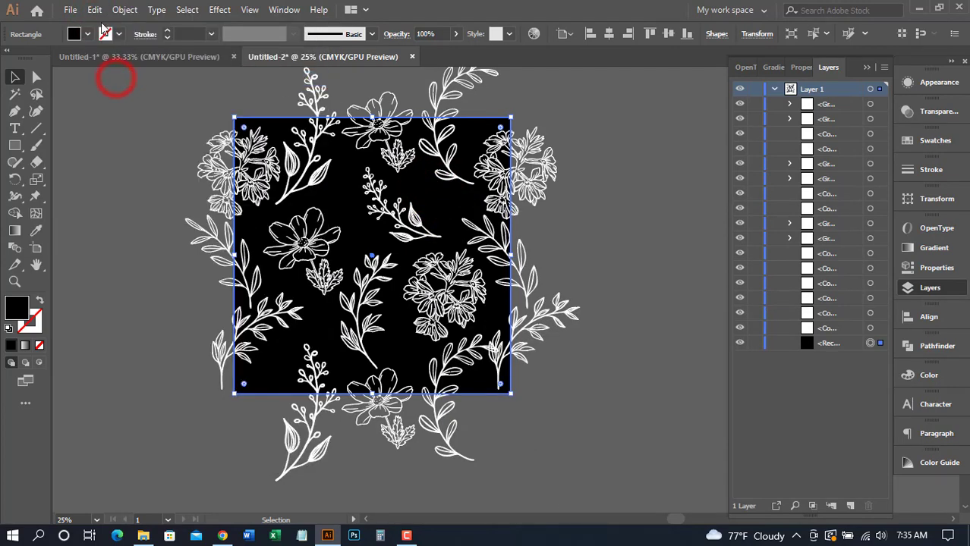
click(94, 9)
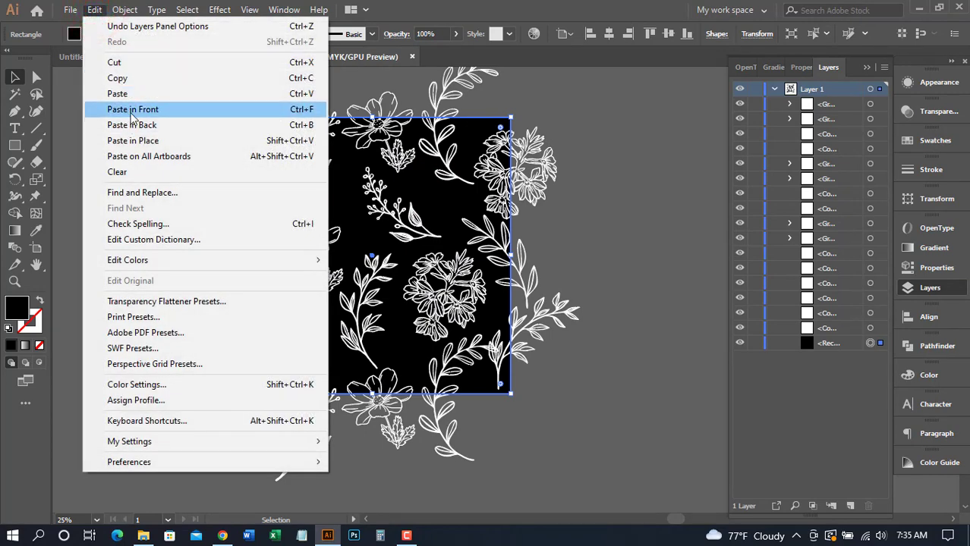
click(132, 111)
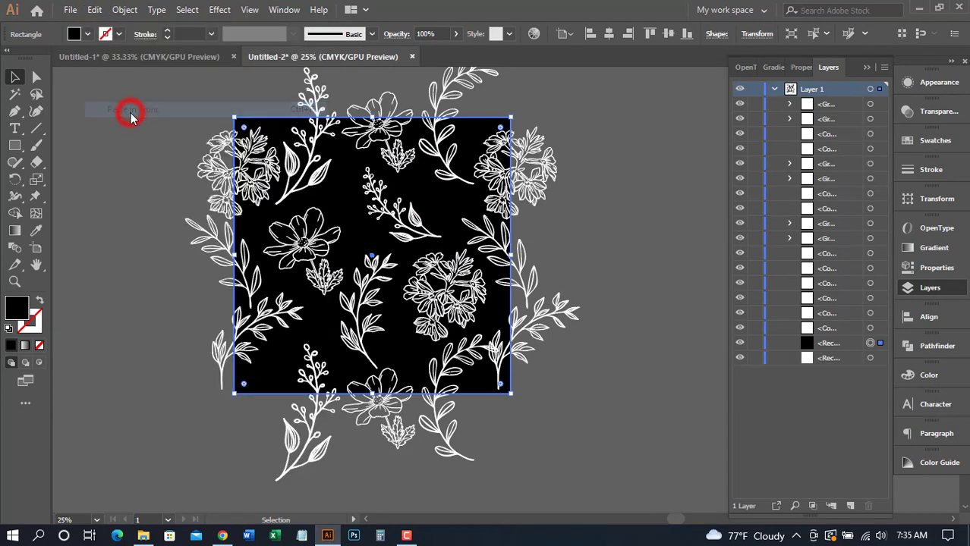
click(753, 343)
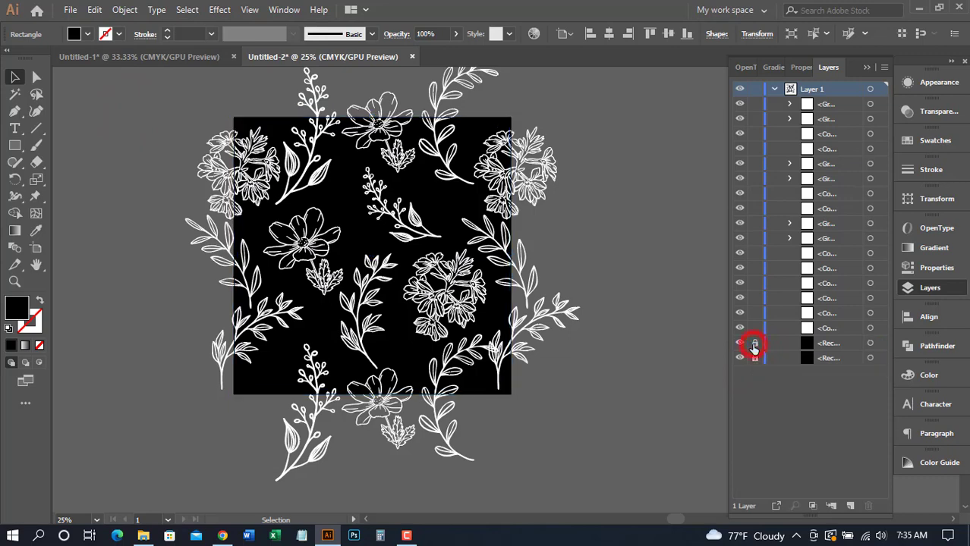
click(869, 344)
right_click(332, 173)
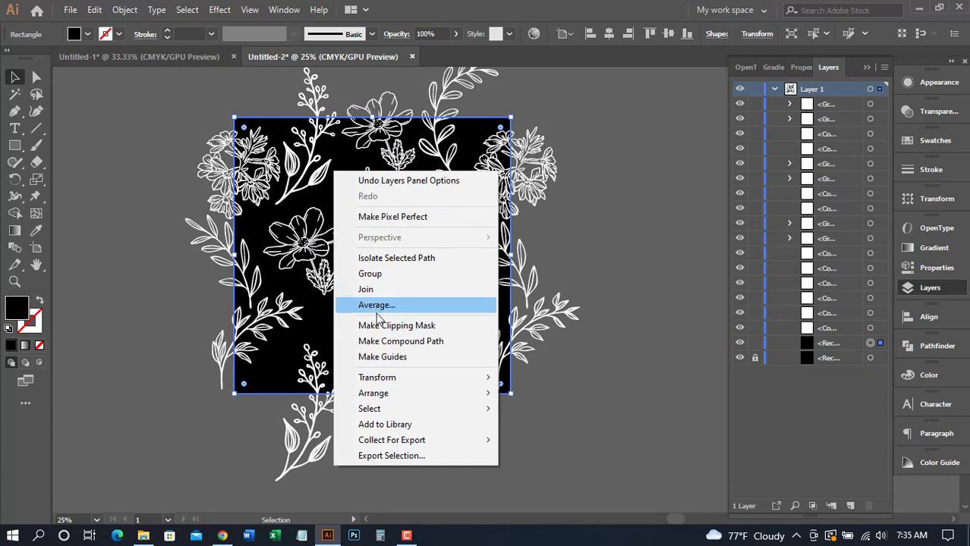
mouse_move(372, 392)
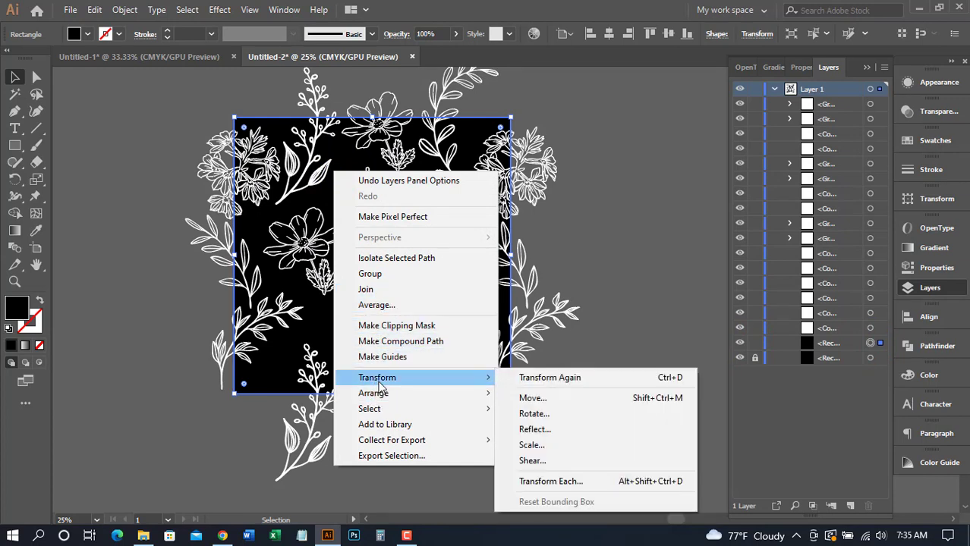
click(580, 321)
click(580, 321)
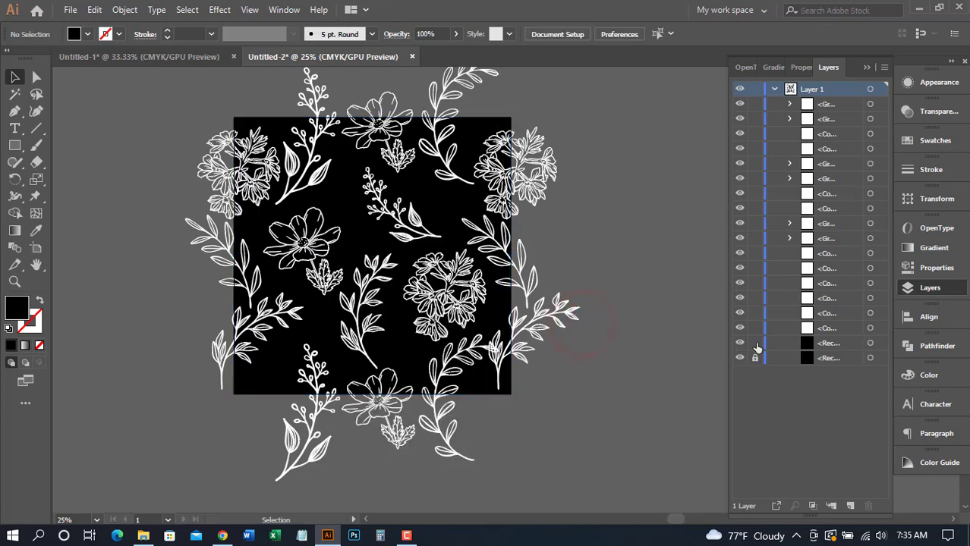
Select all the floral drawings on and around the black square and group them
drag(152, 98, 512, 385)
drag(571, 435, 571, 435)
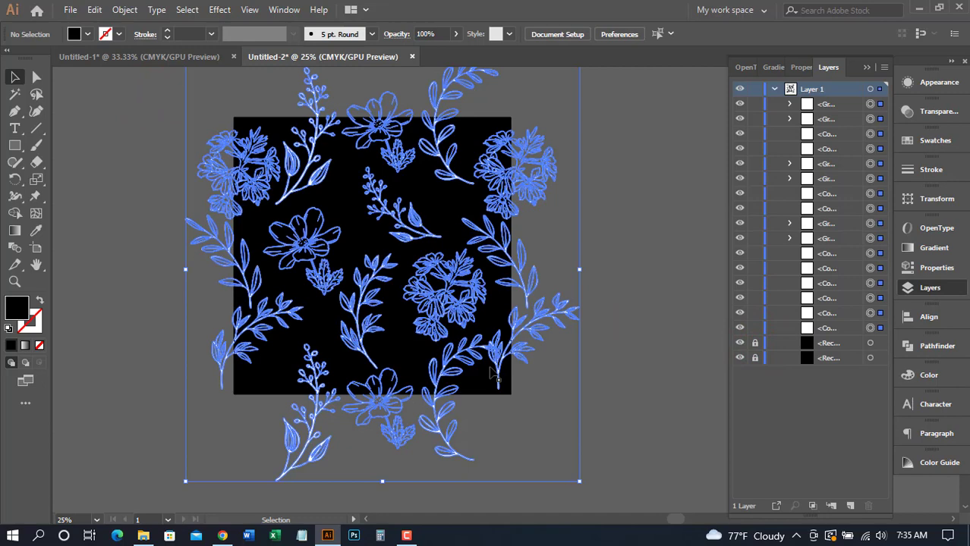
right_click(373, 195)
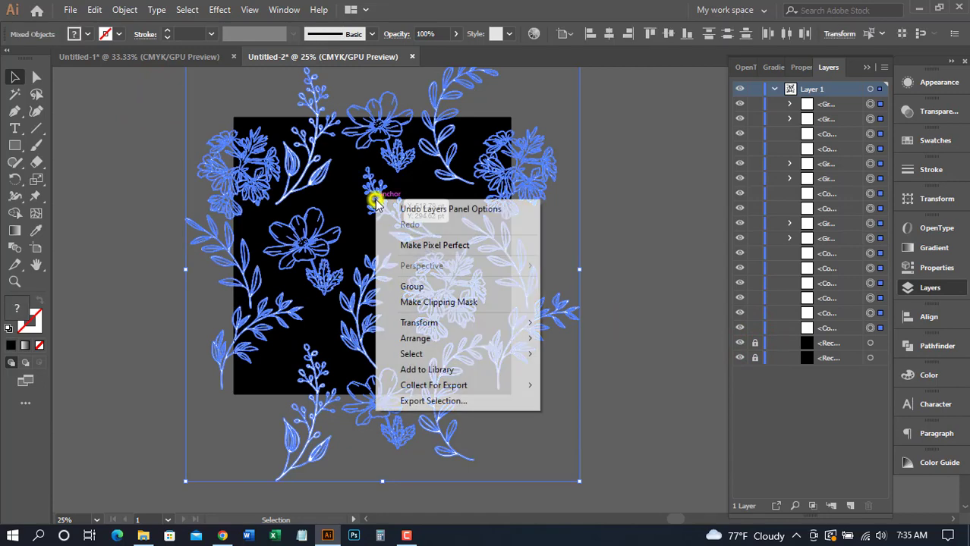
click(416, 286)
click(601, 222)
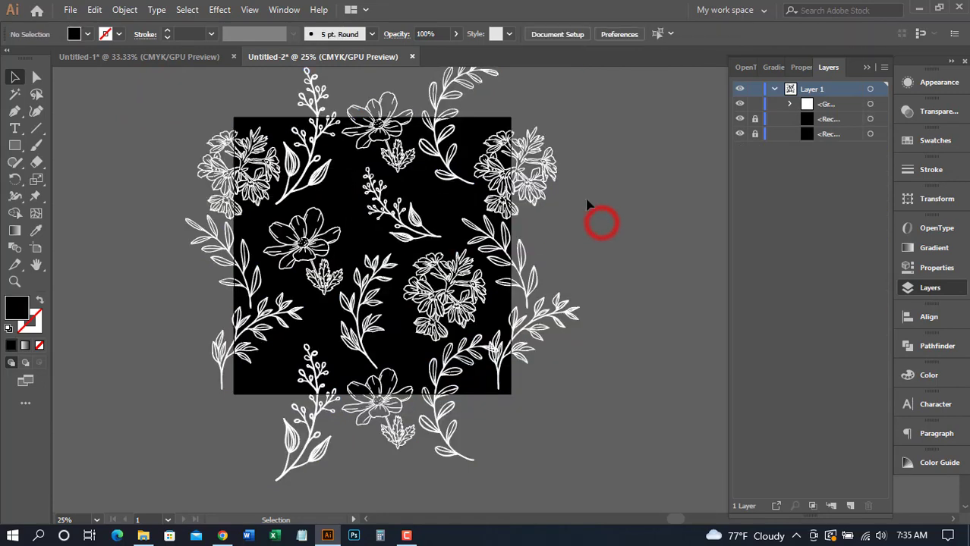
Bring the upper copy of the black square to the front, above the grouped floral drawings
click(871, 121)
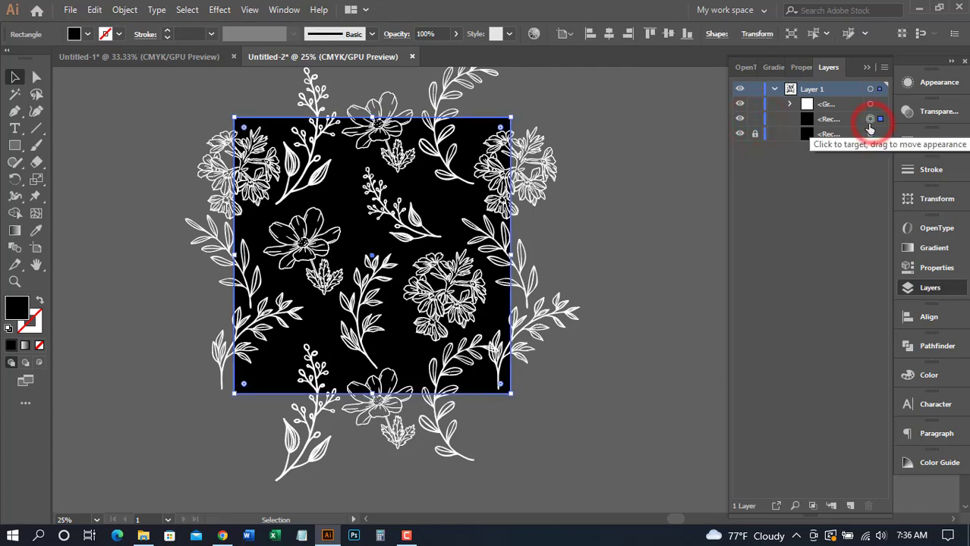
right_click(393, 183)
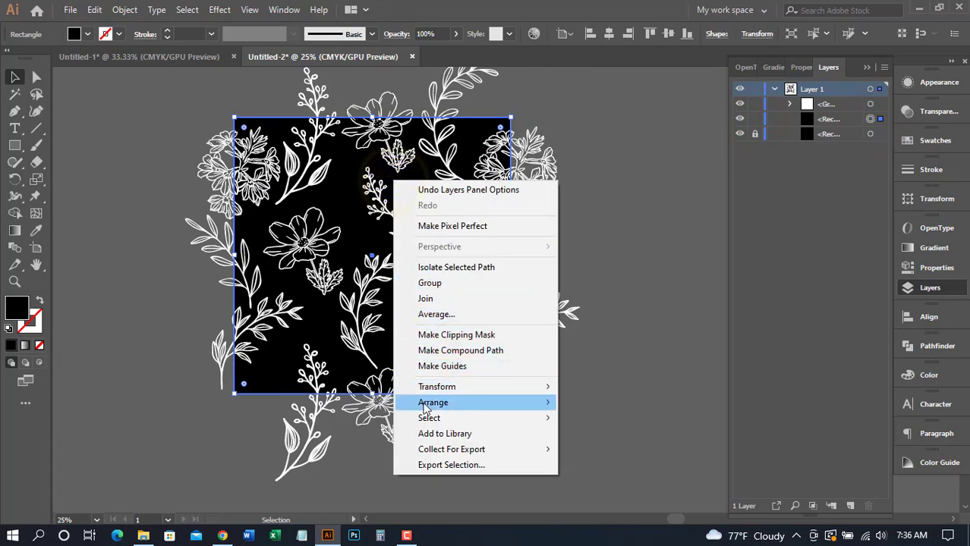
mouse_move(426, 409)
click(600, 402)
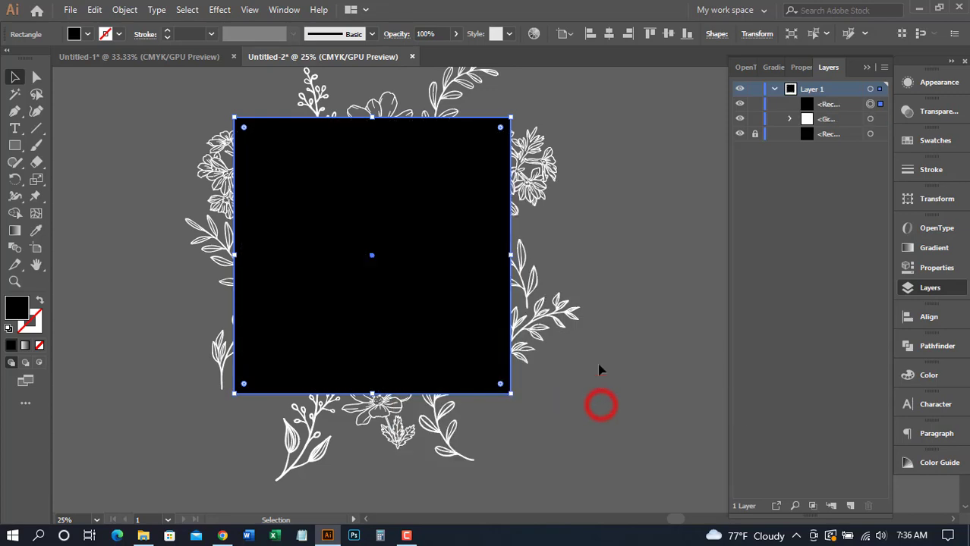
click(619, 240)
Crop the grouped floral drawings to the front square's outline with the Pathfinder Crop operation
drag(168, 104, 575, 380)
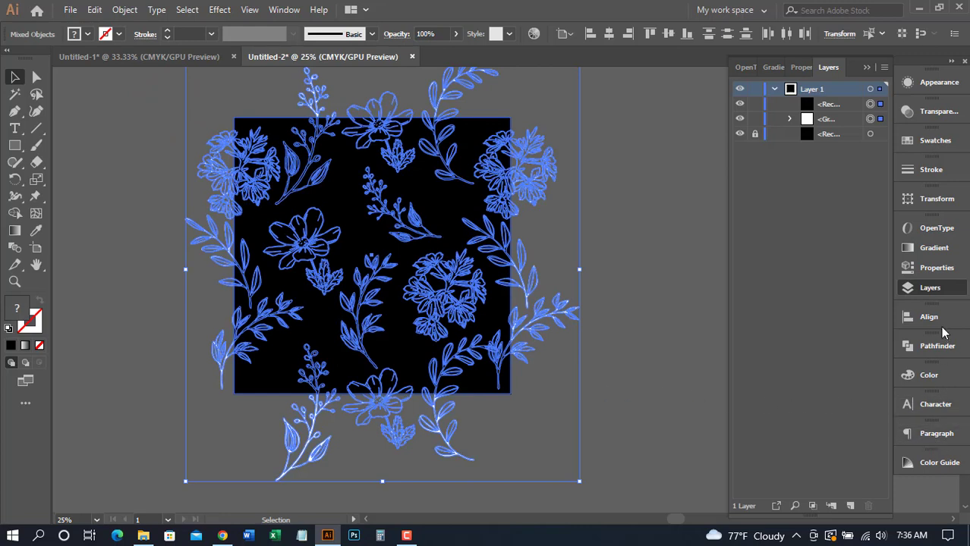
click(936, 270)
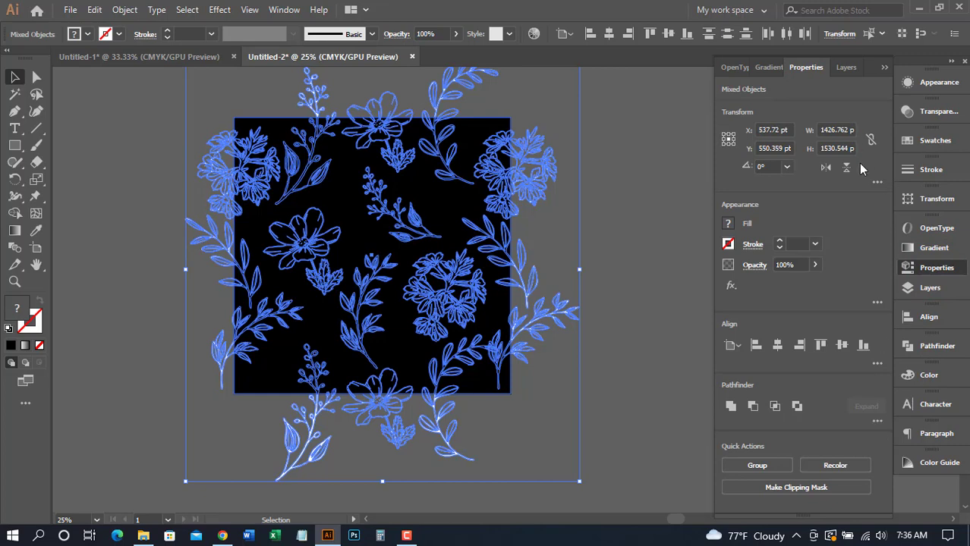
click(877, 422)
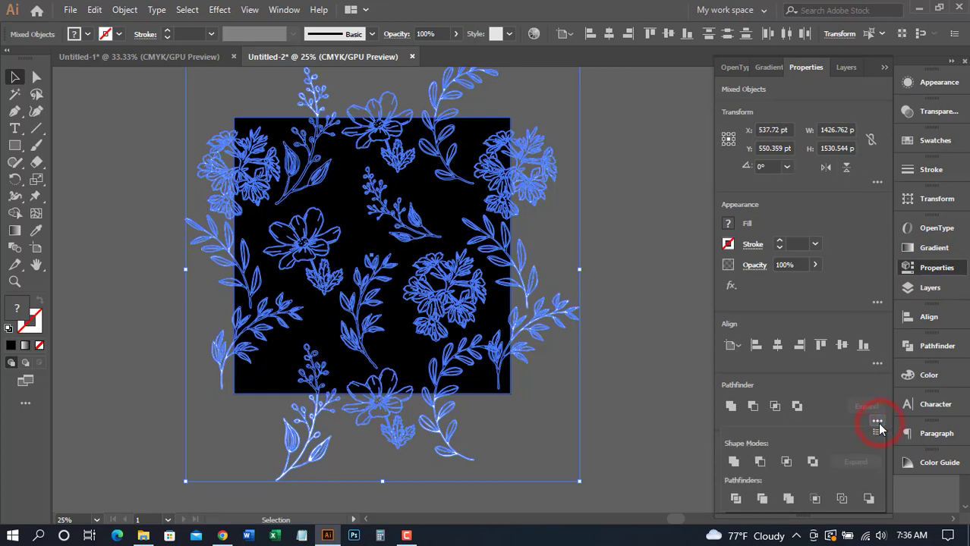
click(815, 501)
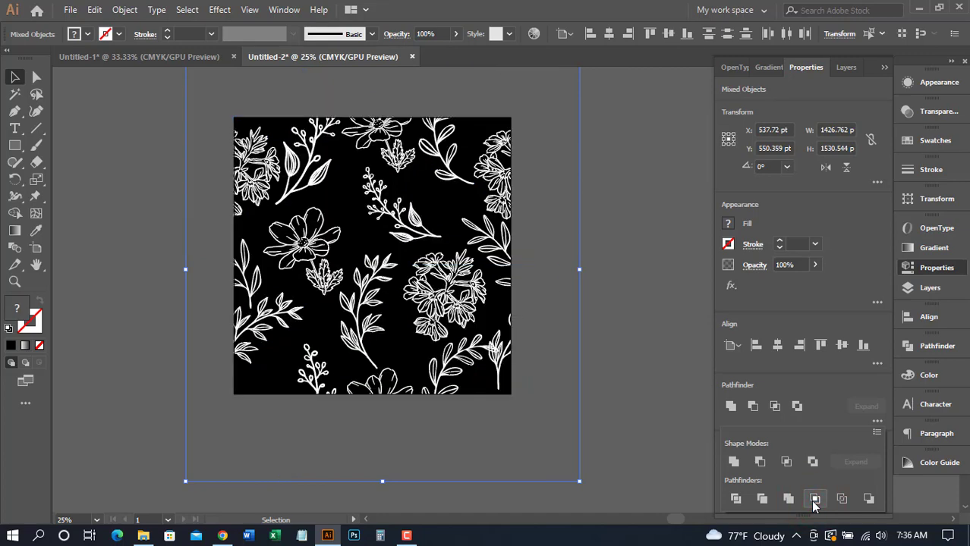
click(662, 287)
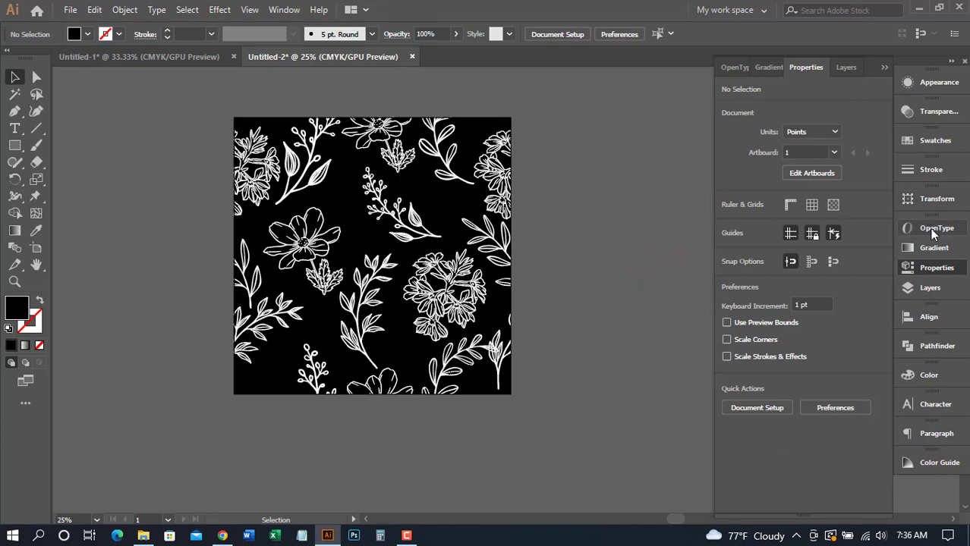
Try to add the cropped floral group on its own to the swatches as a pattern
click(934, 140)
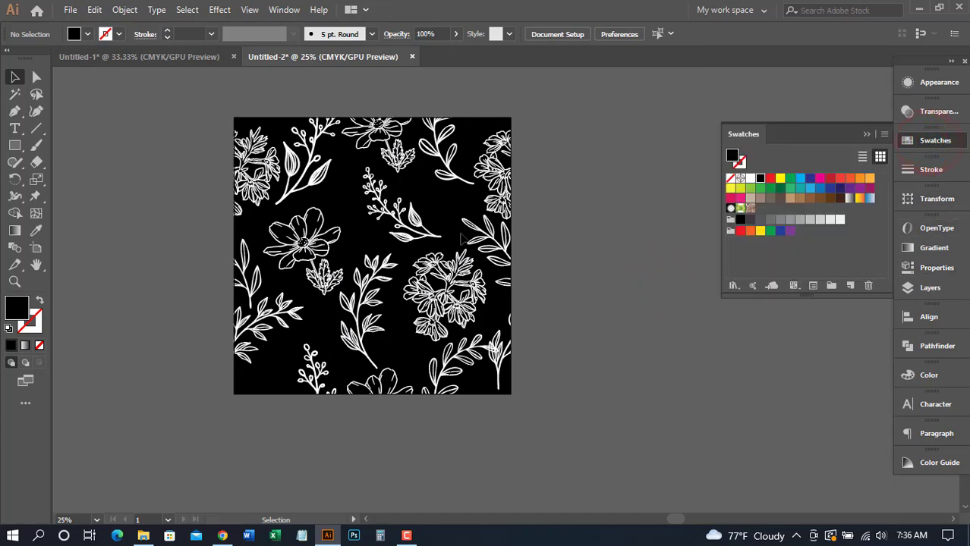
drag(443, 209, 760, 208)
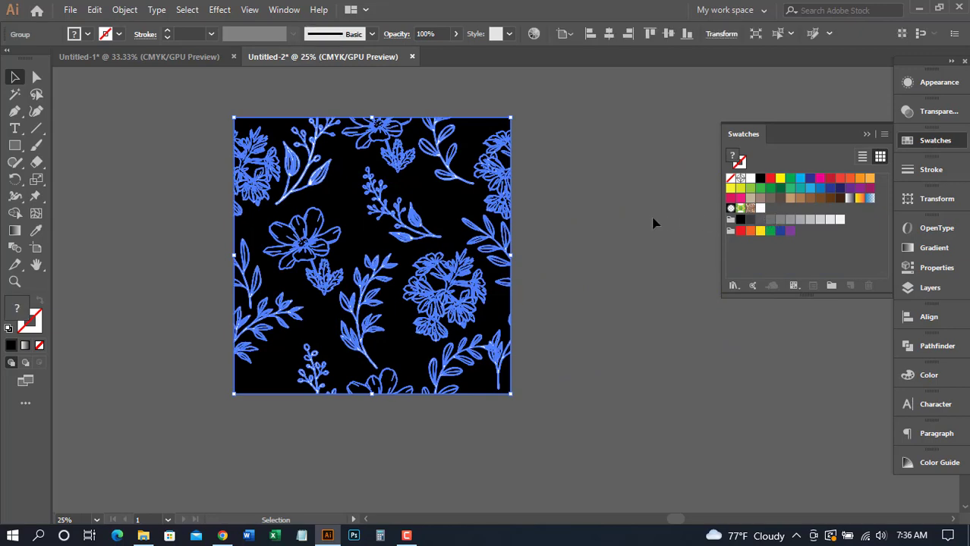
key(ctrl)
click(576, 207)
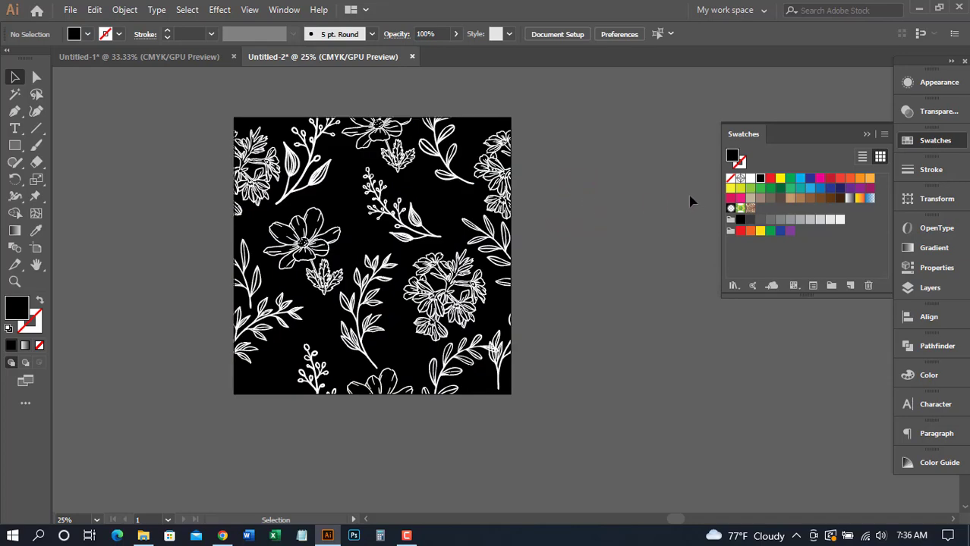
Unlock the black background square and group it with the cropped floral drawings
click(928, 288)
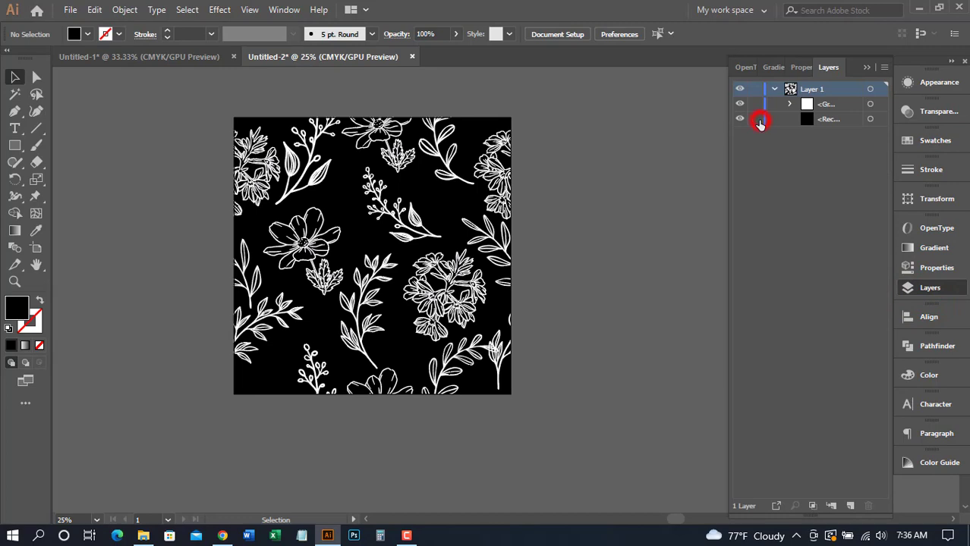
drag(171, 109, 353, 193)
right_click(346, 180)
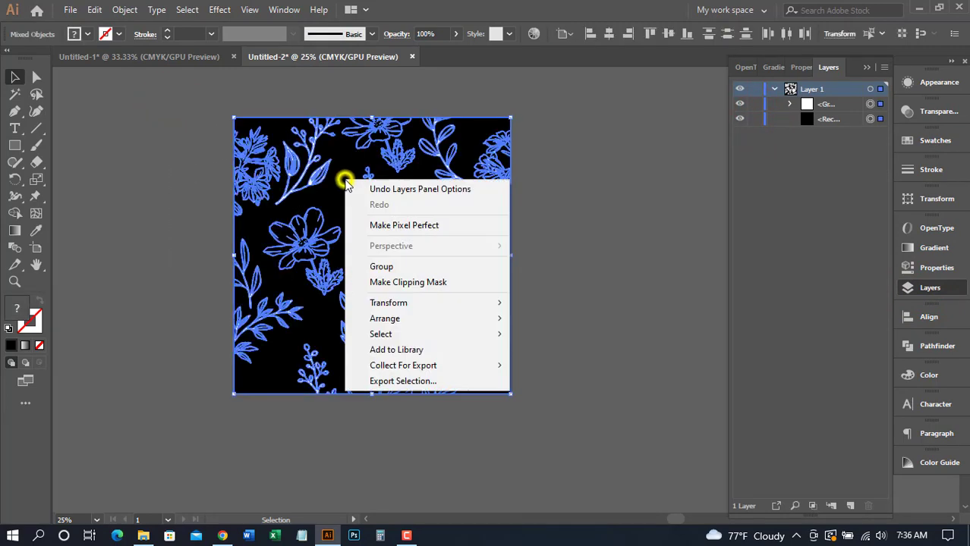
click(383, 266)
click(554, 215)
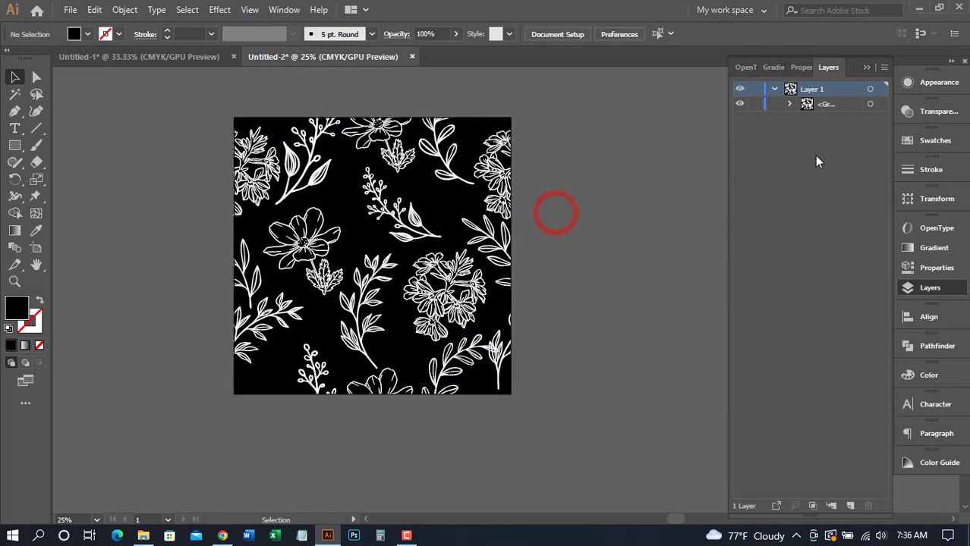
Add the complete floral tile group, including its black background, to the swatches as a pattern
click(933, 141)
drag(342, 186, 765, 209)
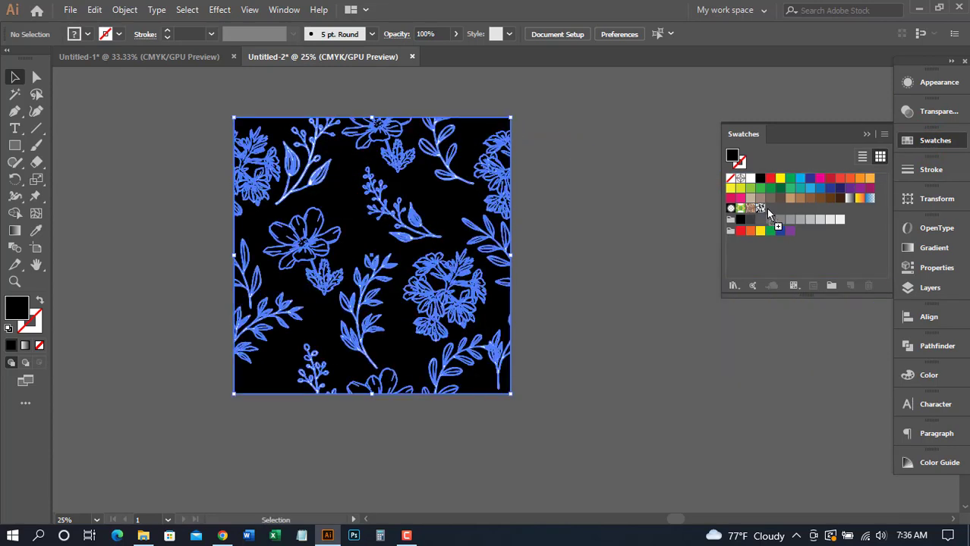
click(642, 308)
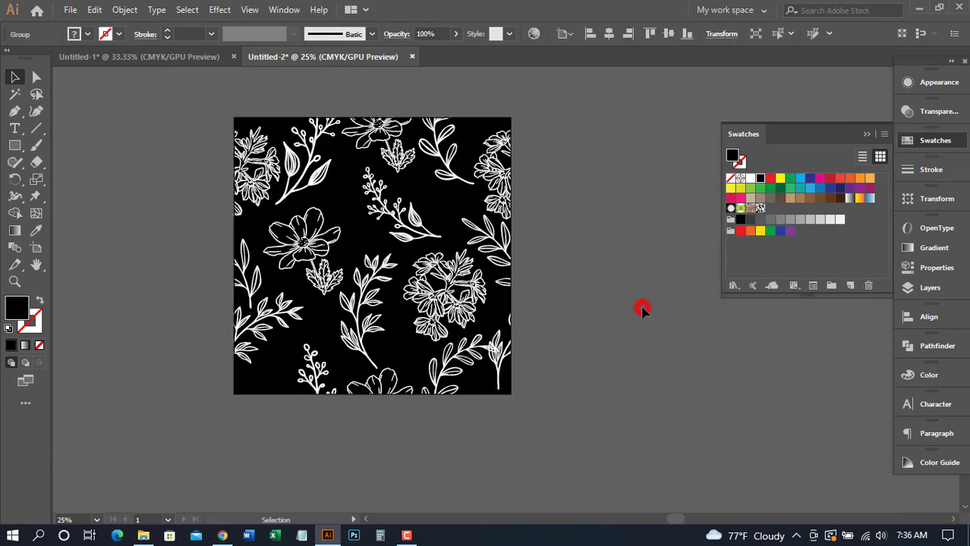
Draw a large wide rectangle on the empty canvas beside the tile and fill it with the new floral pattern swatch
drag(633, 212, 140, 186)
click(14, 146)
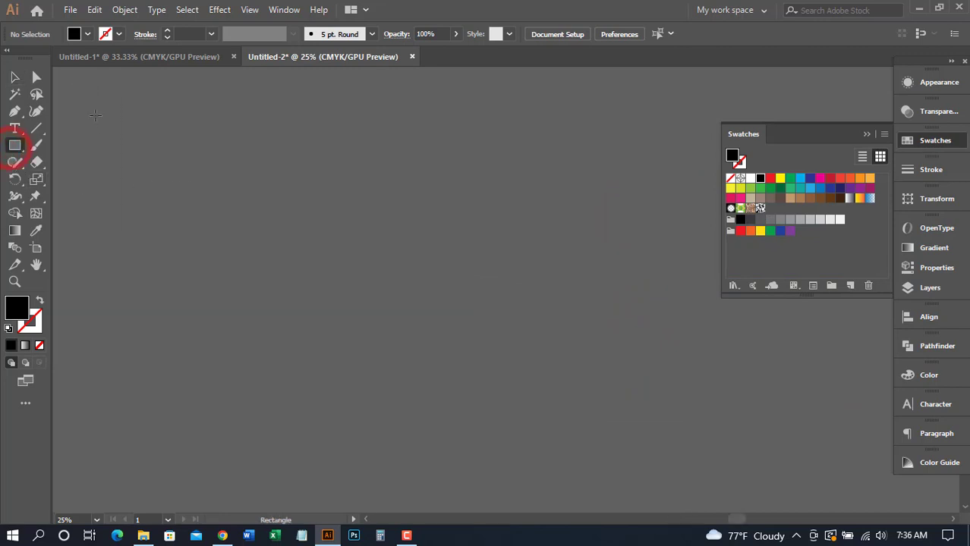
drag(82, 102, 790, 467)
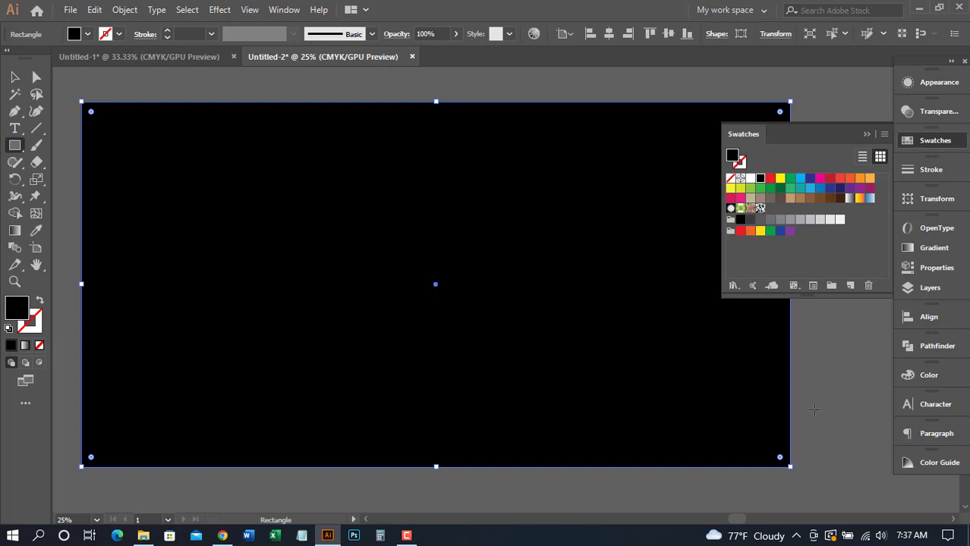
click(759, 210)
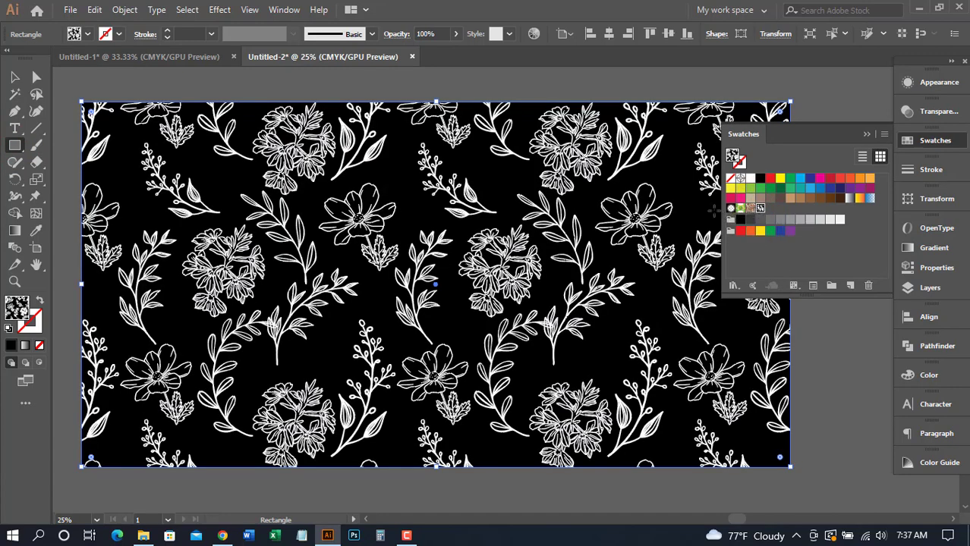
key(v)
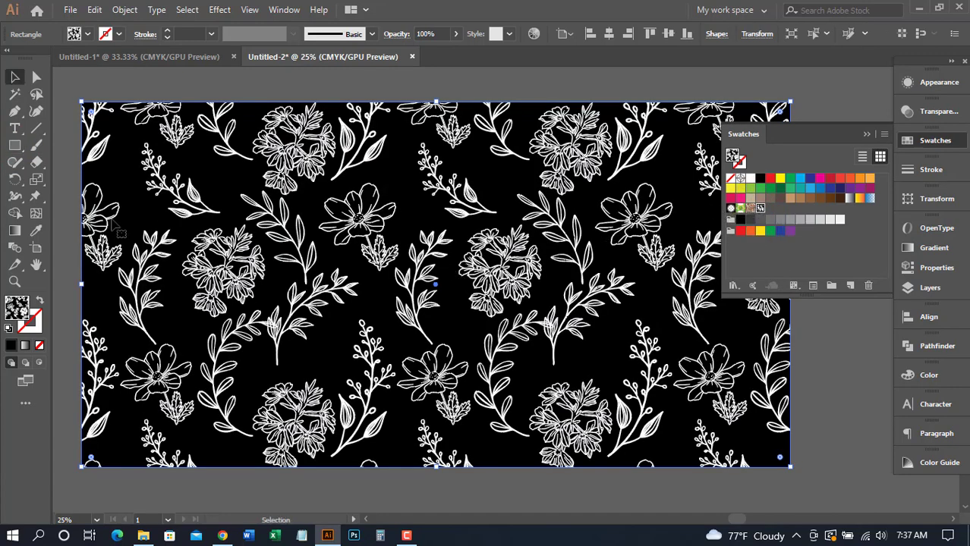
Create a second artboard that matches the outline of the pattern-filled rectangle
click(36, 247)
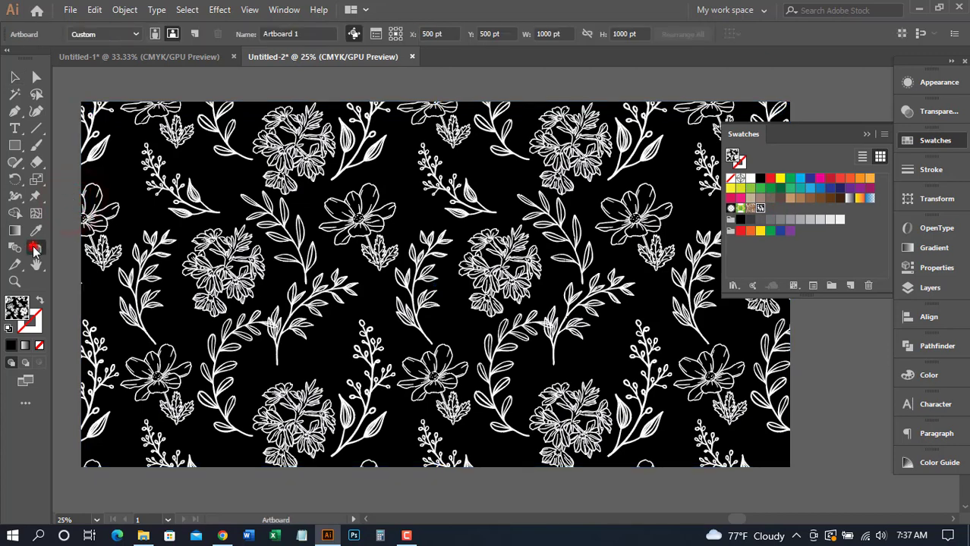
drag(82, 103, 790, 469)
key(v)
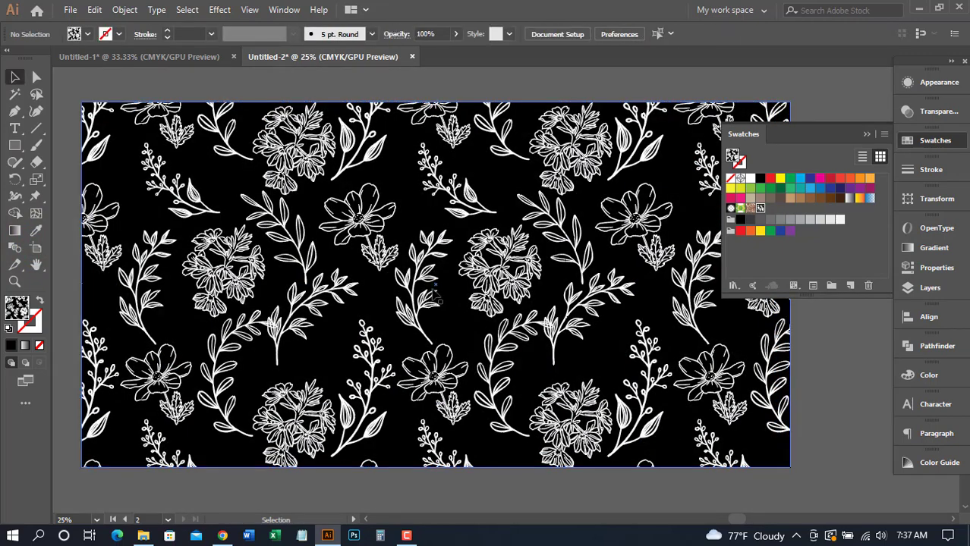
Preview the patterned artboard full screen and examine the seamless repeat alongside the original tile
key(shift+f)
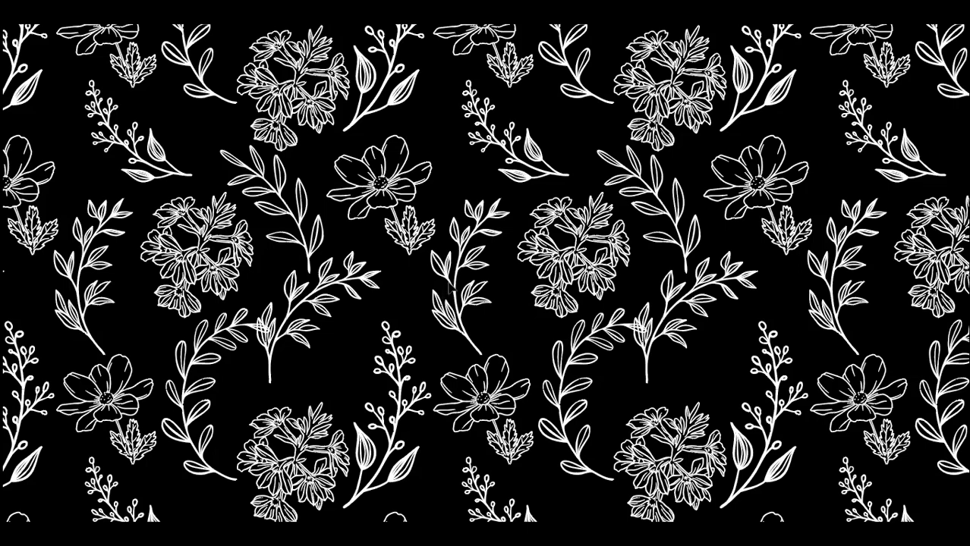
key(Escape)
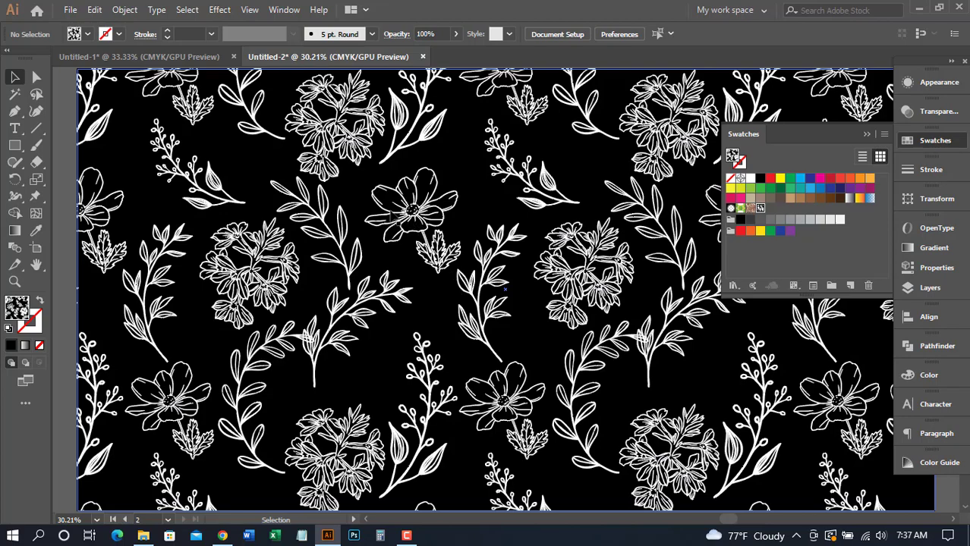
drag(519, 265, 448, 263)
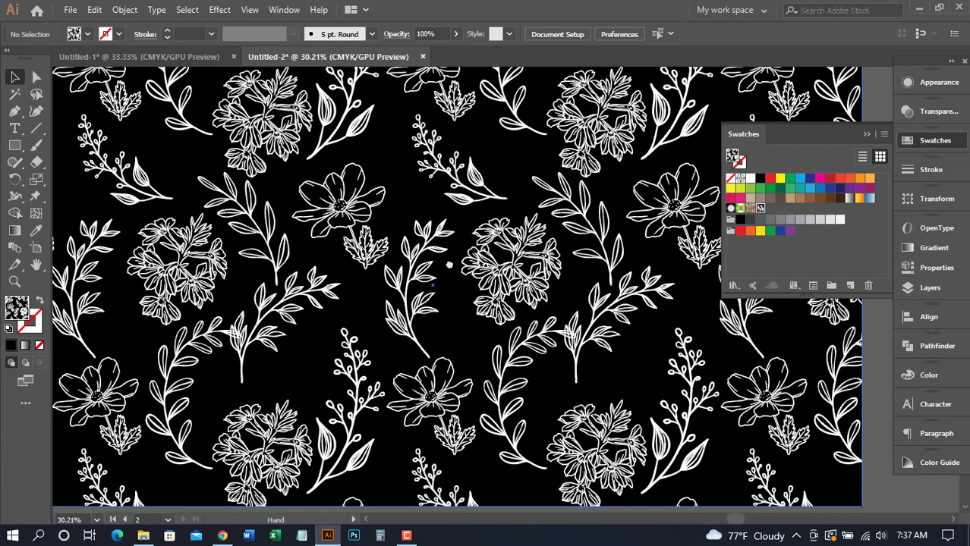
key(ctrl+minus)
key(ctrl+minus)
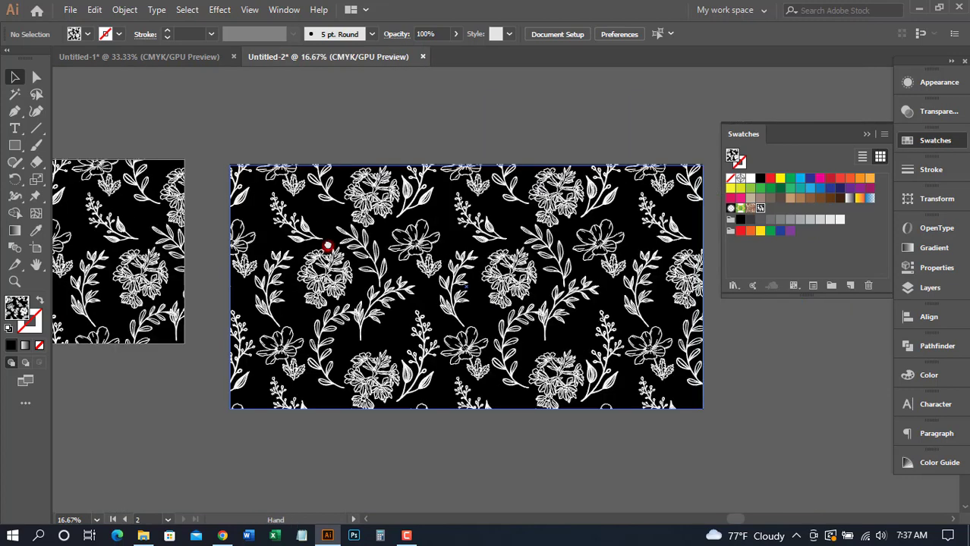
drag(327, 246, 495, 222)
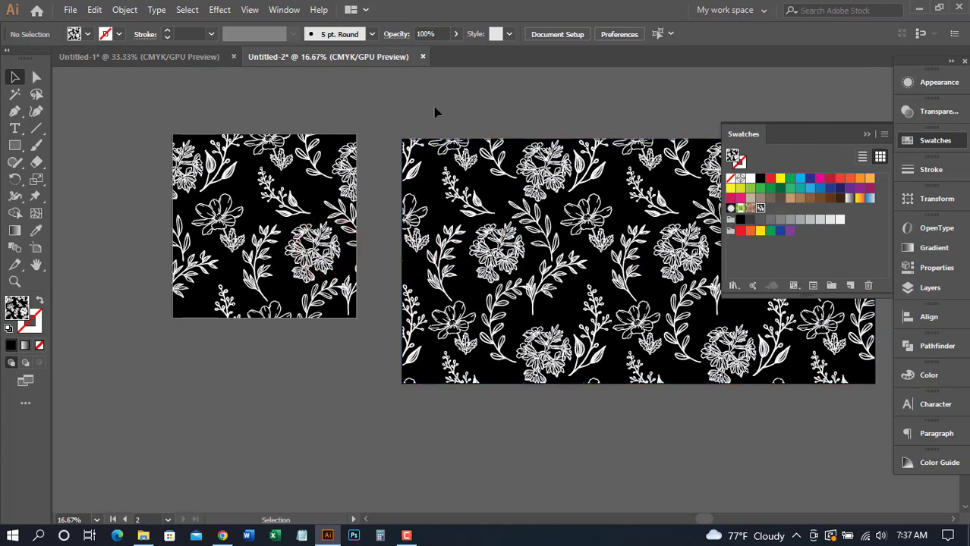
click(917, 9)
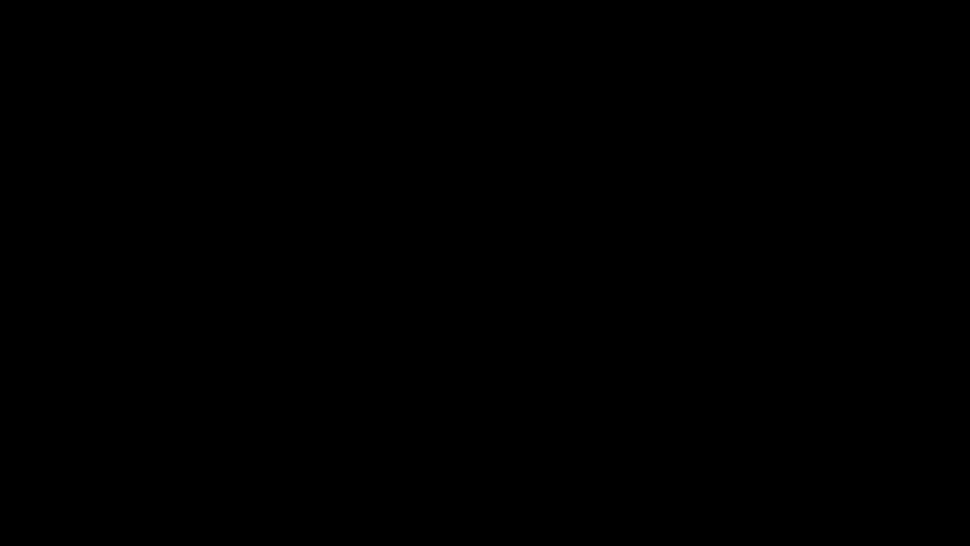